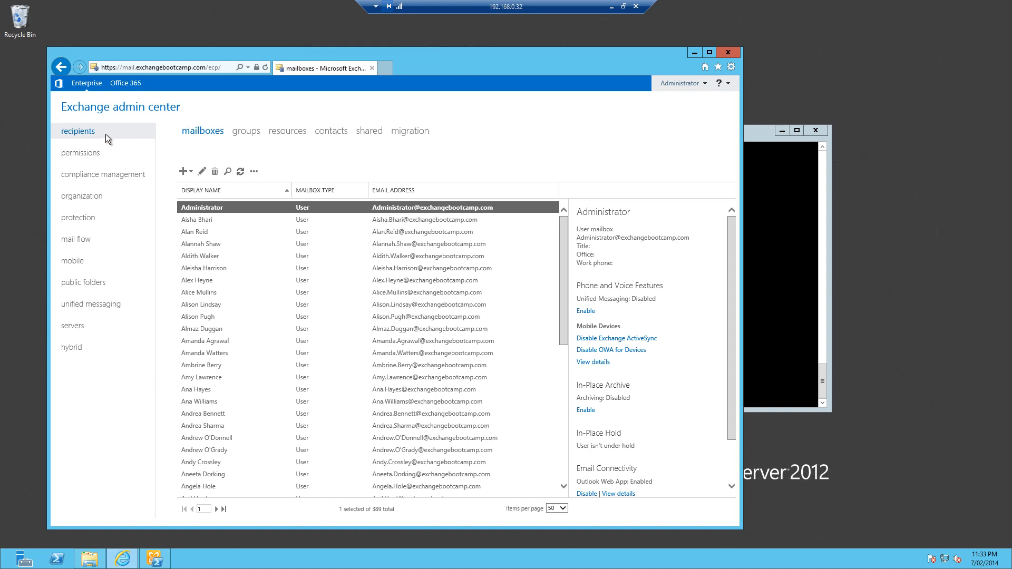
# Step: Start a new distribution group with the display name All Brisbane Users and the alias allbrisbane
pyautogui.click(243, 133)
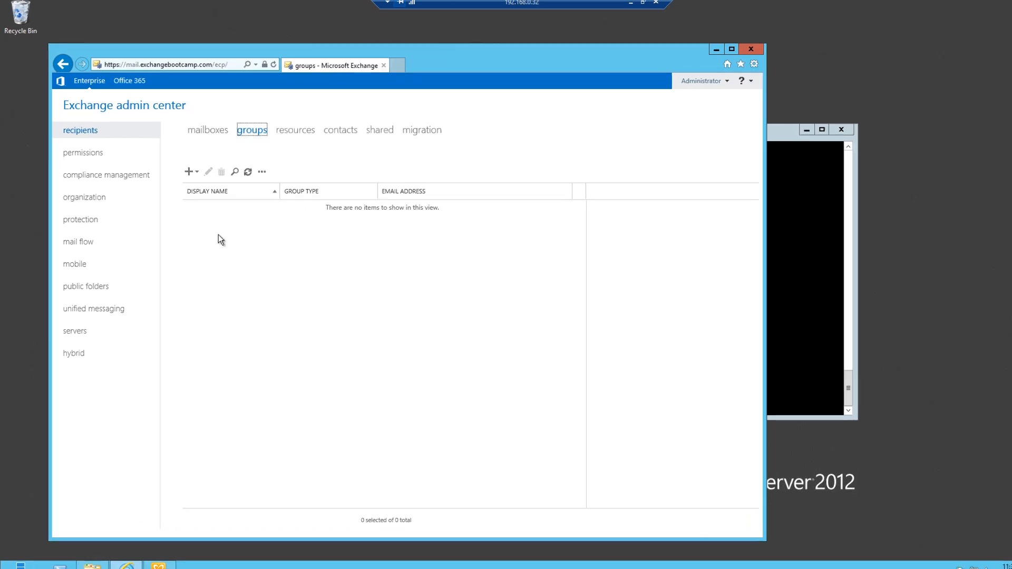
pyautogui.click(242, 176)
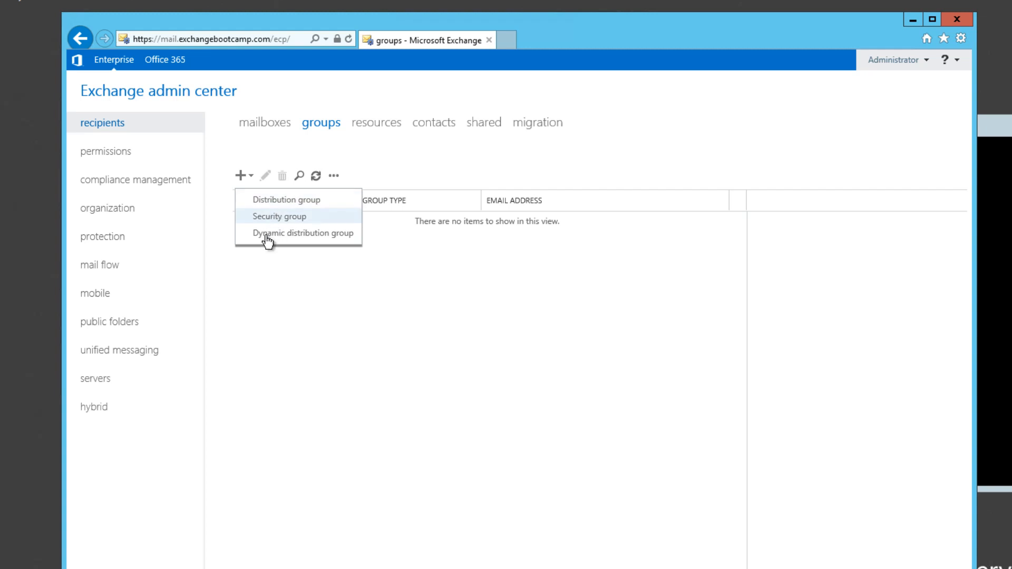
pyautogui.click(289, 201)
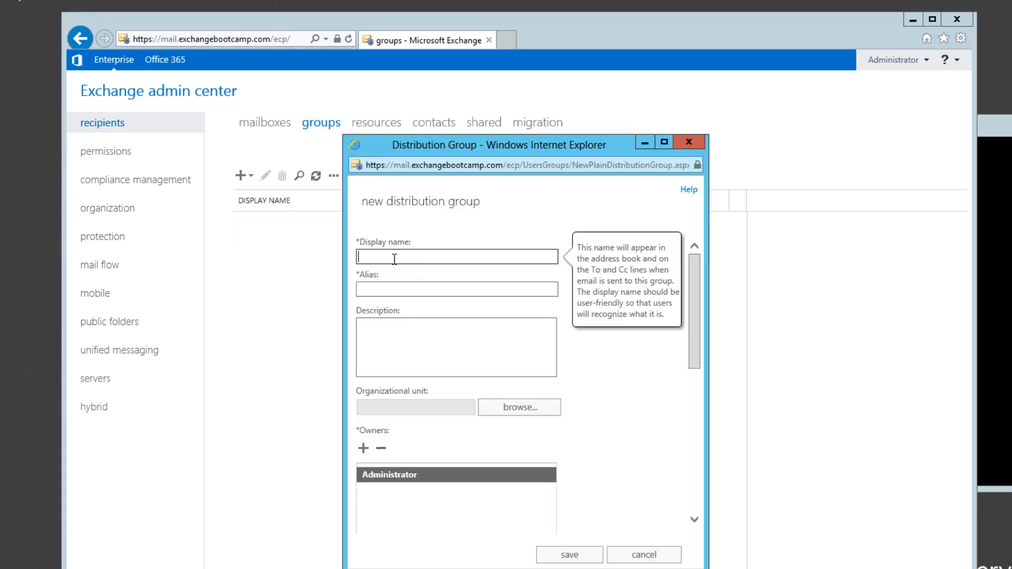
pyautogui.write('Brisbane')
pyautogui.write('All')
pyautogui.press('End')
pyautogui.write('Users')
pyautogui.click(392, 294)
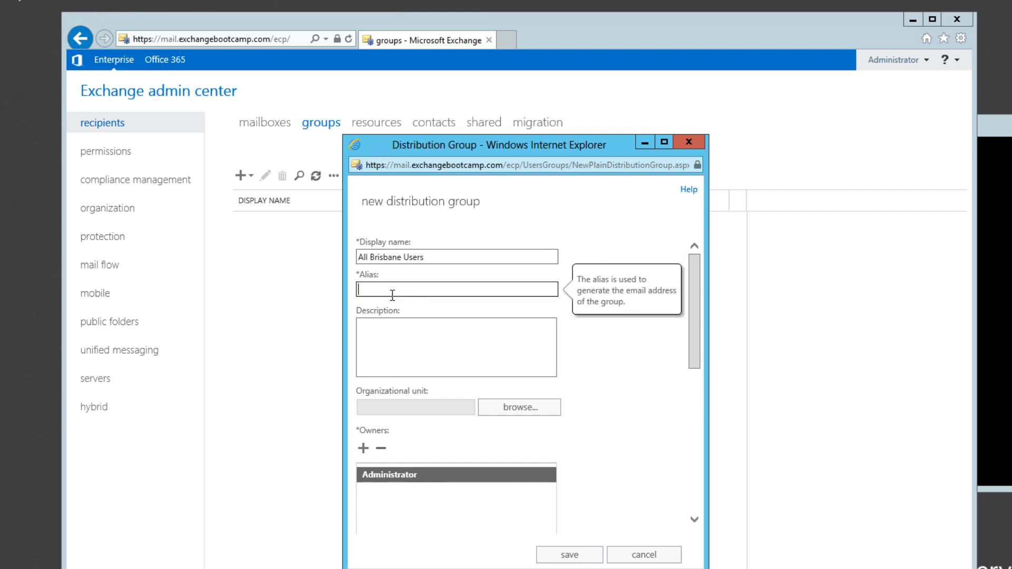
pyautogui.write('allbrisbane')
# Step: Set the All Brisbane Users group's organizational unit to ExchangeUsers and save the group
pyautogui.click(515, 414)
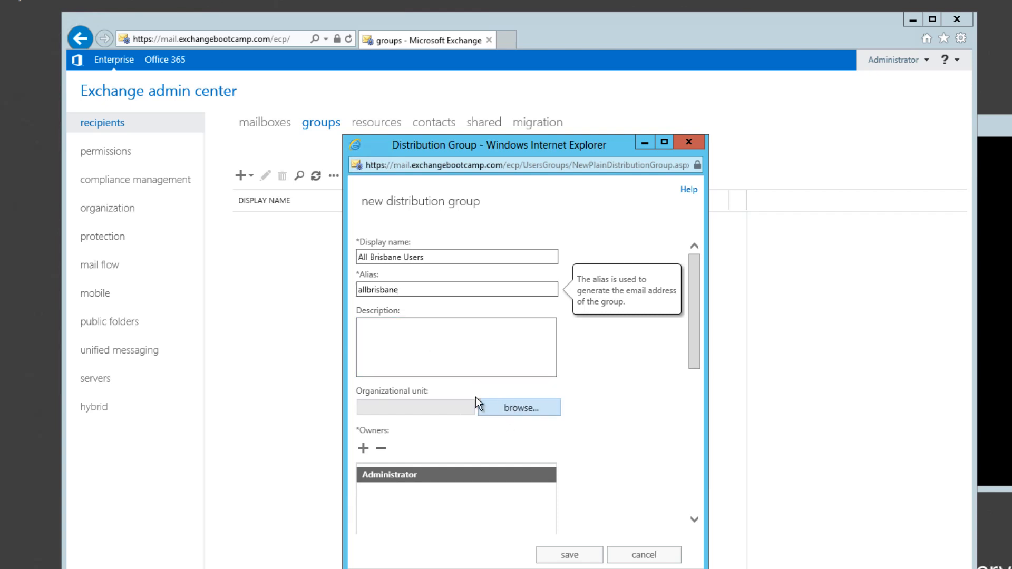
pyautogui.click(474, 289)
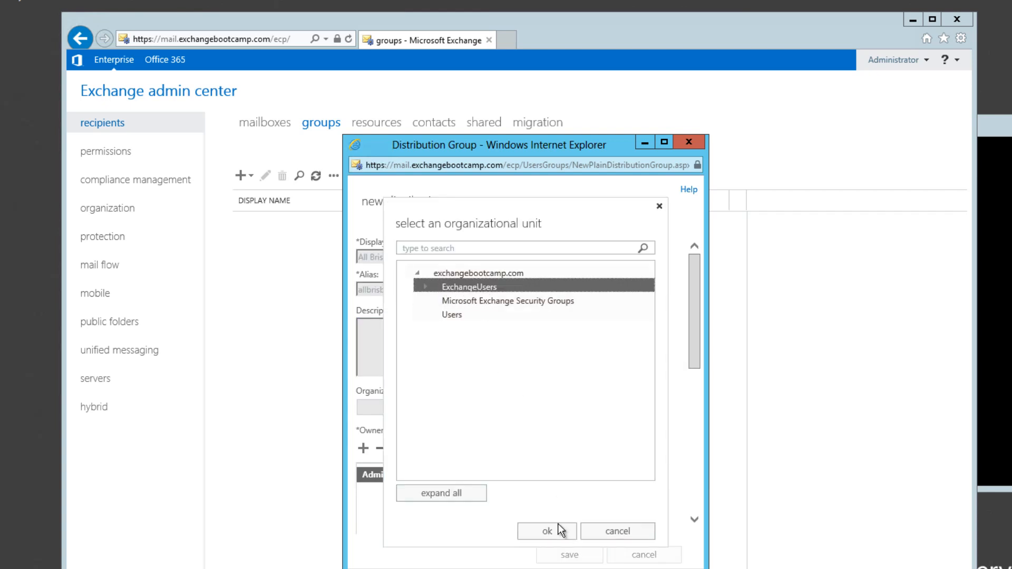
pyautogui.click(548, 530)
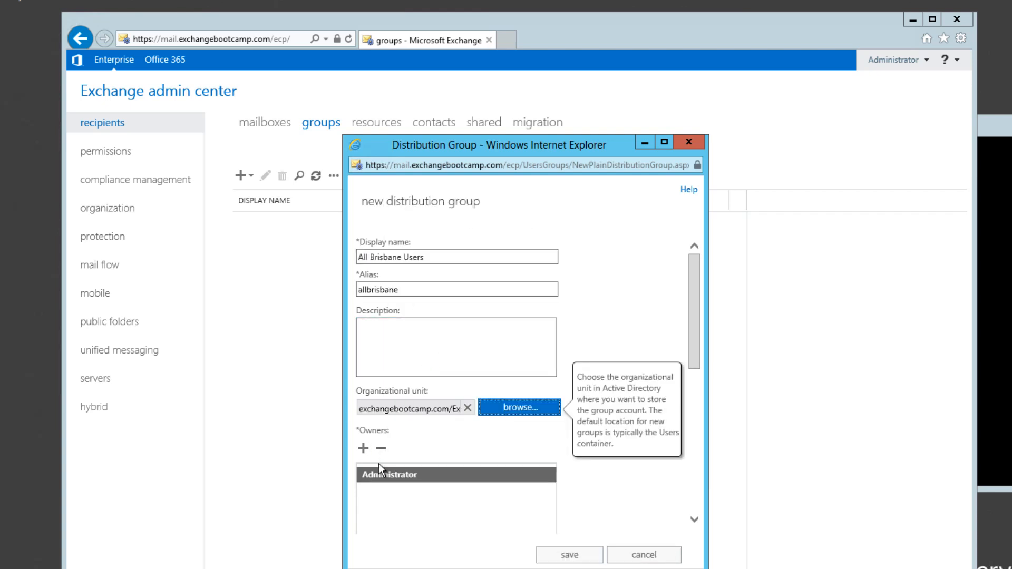
pyautogui.click(570, 555)
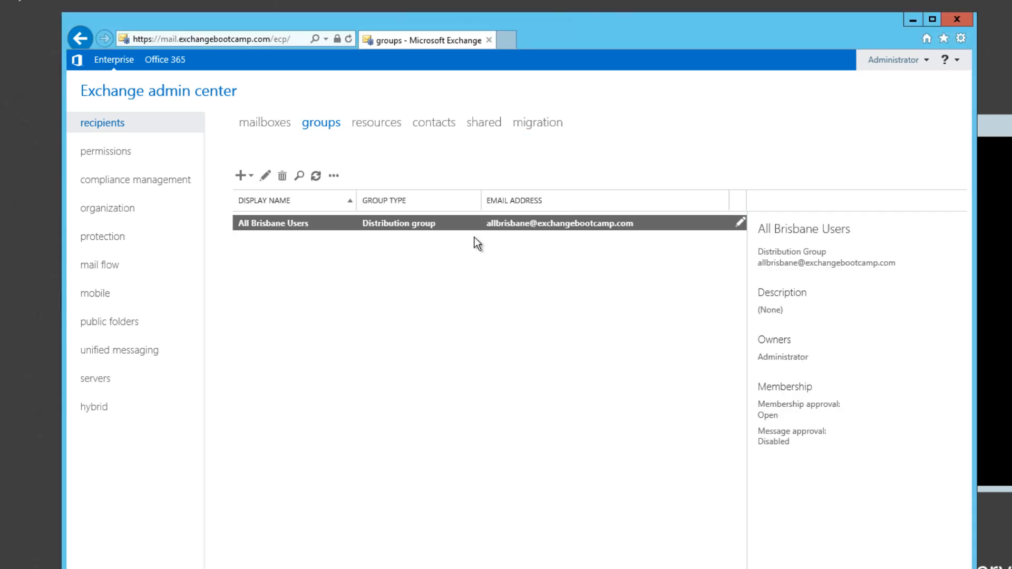
# Step: Start a new distribution group with the display name All Sydney Users and the alias allsydney
pyautogui.click(241, 176)
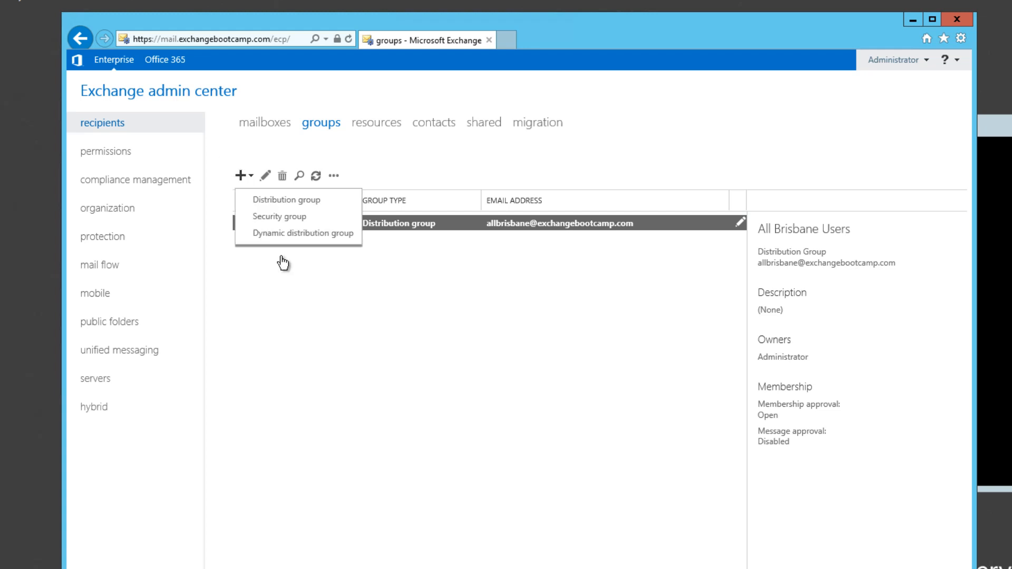
pyautogui.click(278, 211)
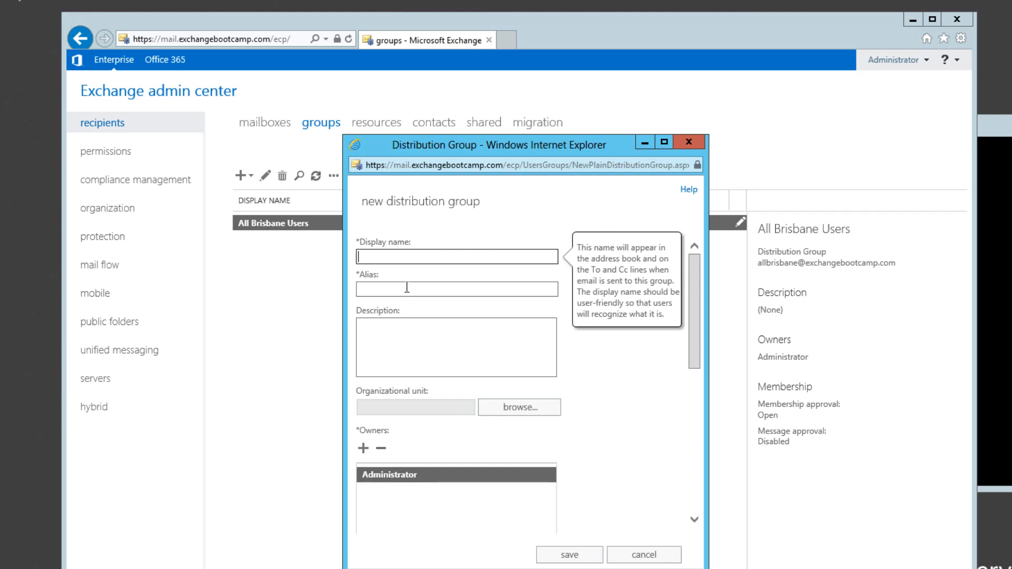
pyautogui.write('All Sydney Users')
pyautogui.click(406, 288)
pyautogui.write('allsydney')
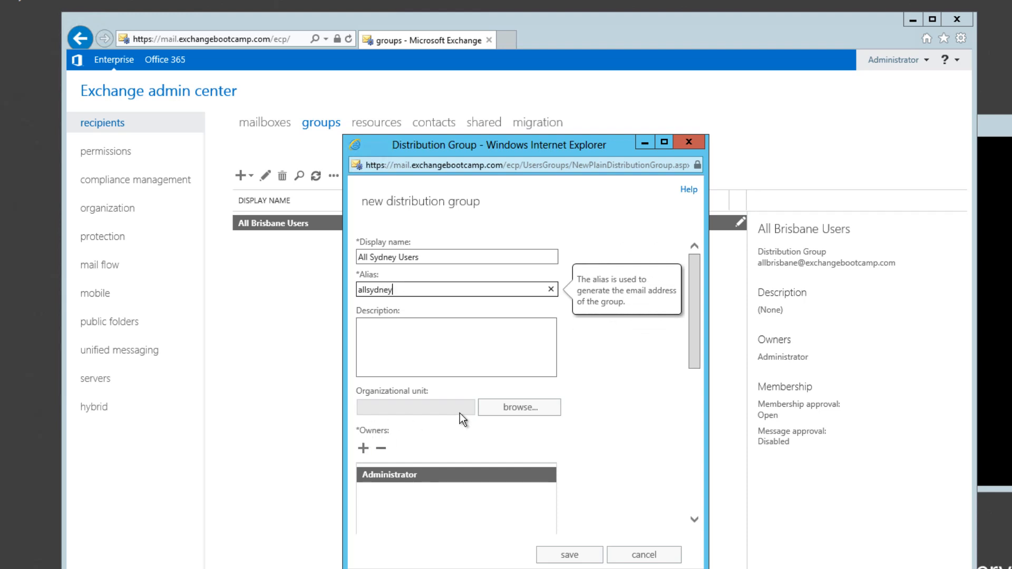
# Step: Set the All Sydney Users group's organizational unit to ExchangeUsers and save the group
pyautogui.click(490, 289)
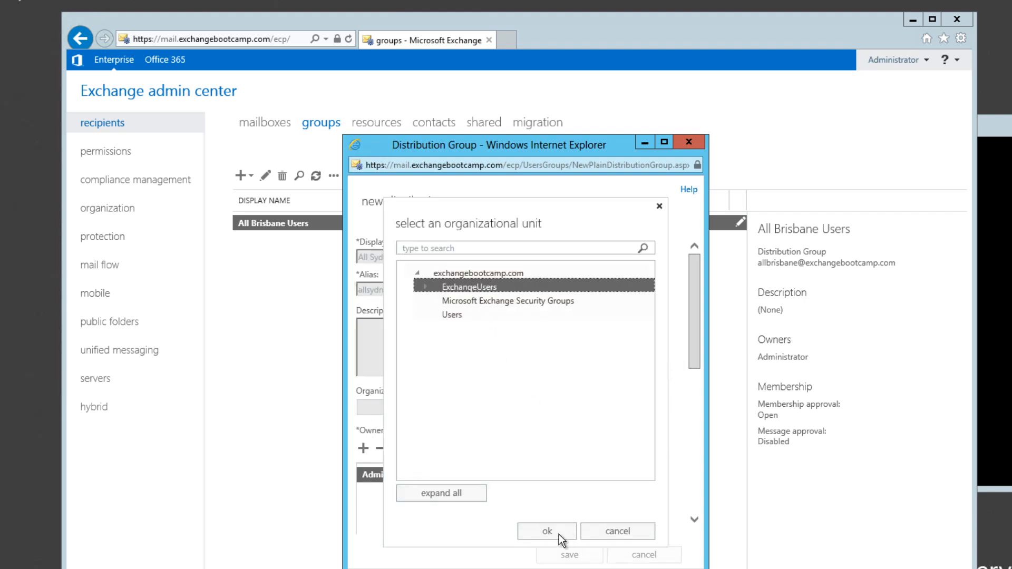
pyautogui.click(540, 525)
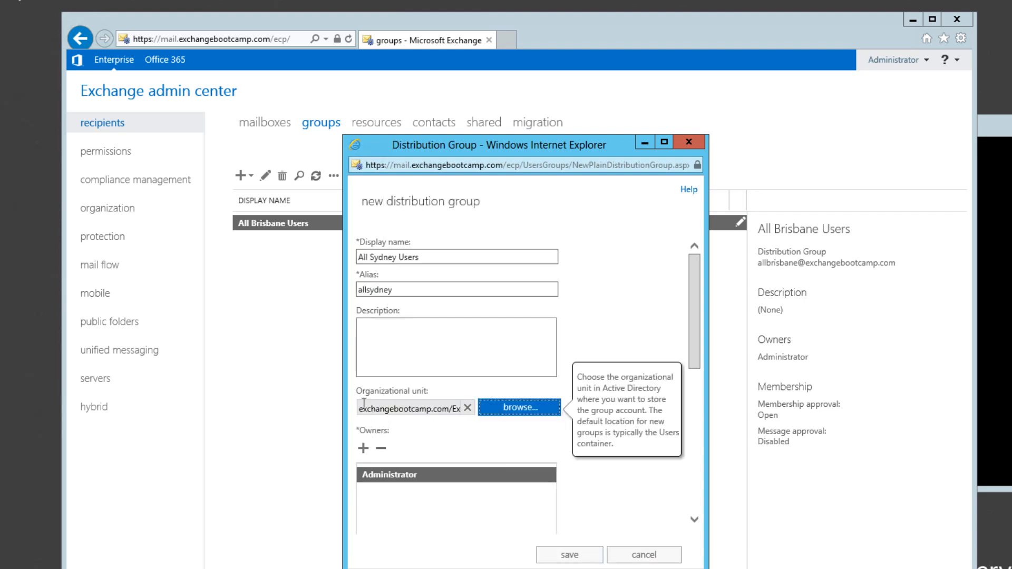
pyautogui.click(567, 556)
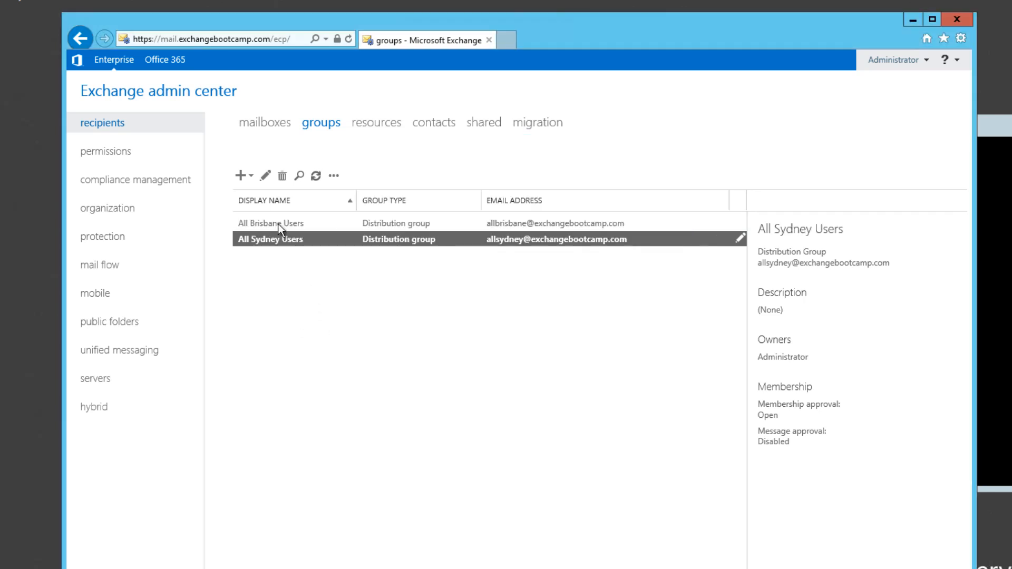
# Step: Start a new distribution group with the display name All Melbourne Users and the alias allmelbourne
pyautogui.click(244, 178)
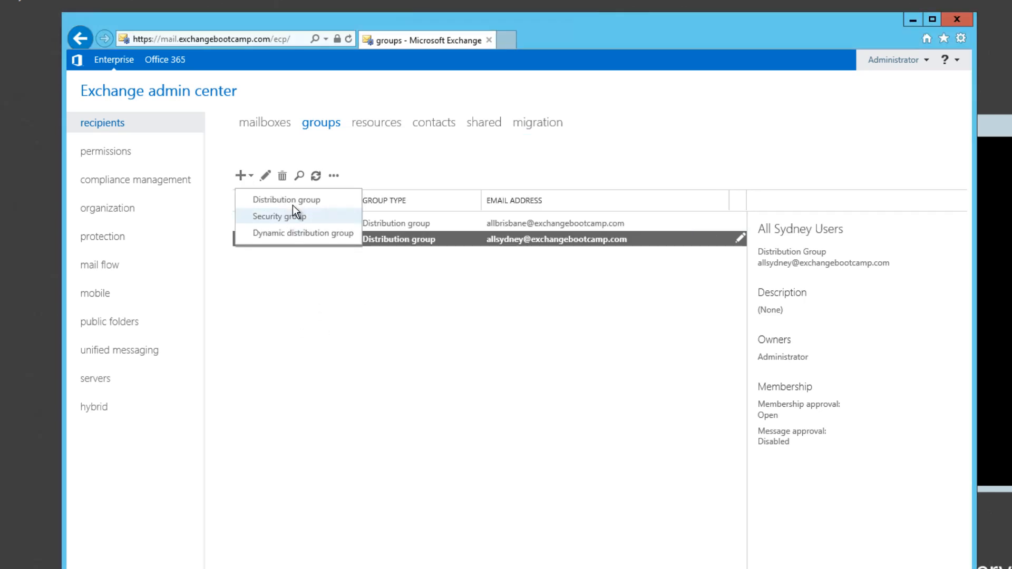
pyautogui.click(294, 207)
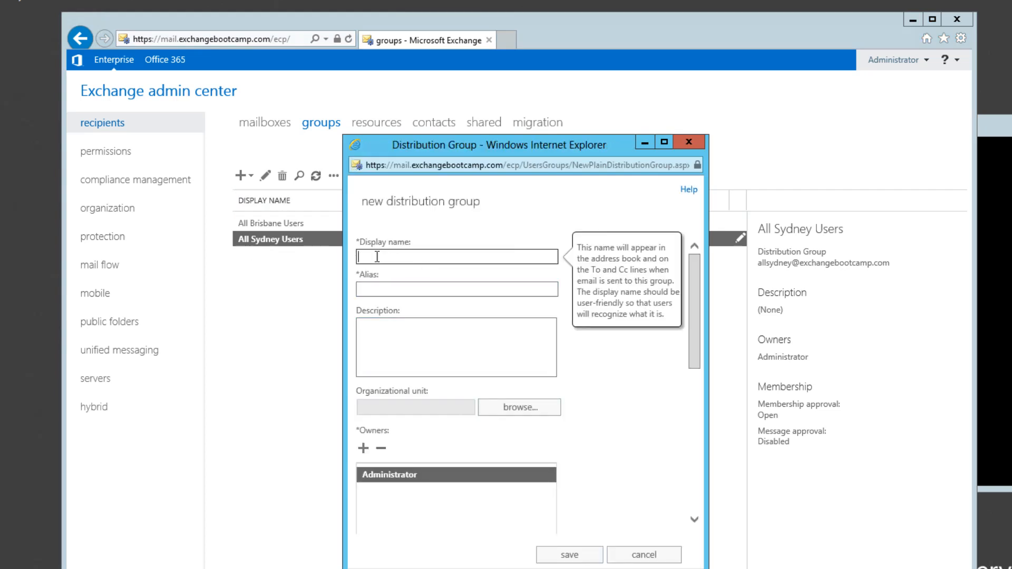
pyautogui.write('All Melbourne Users')
pyautogui.press('Tab')
pyautogui.write('allmelbourne')
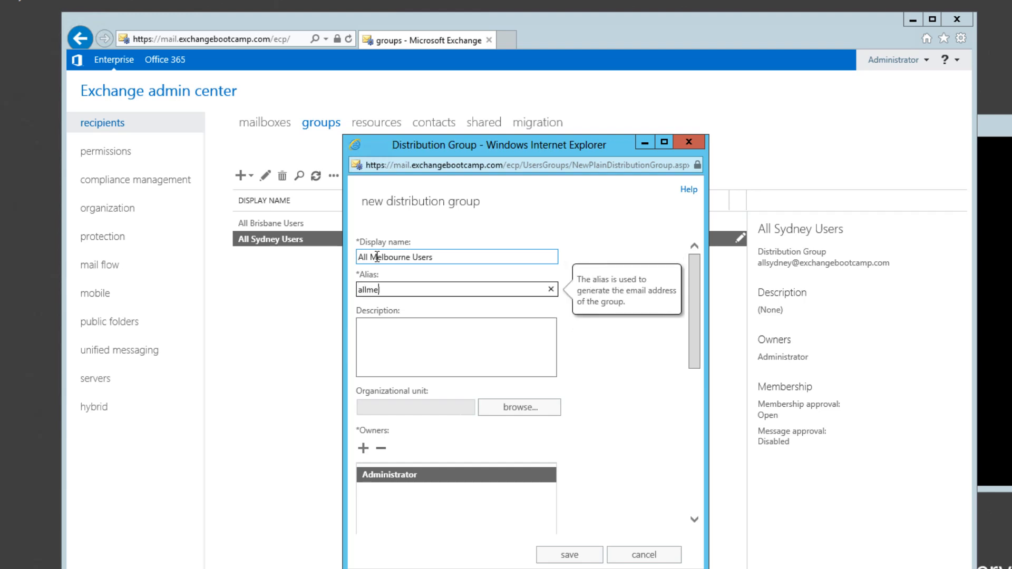
# Step: Set the All Melbourne Users group's organizational unit to ExchangeUsers and save the group
pyautogui.click(517, 407)
pyautogui.click(455, 287)
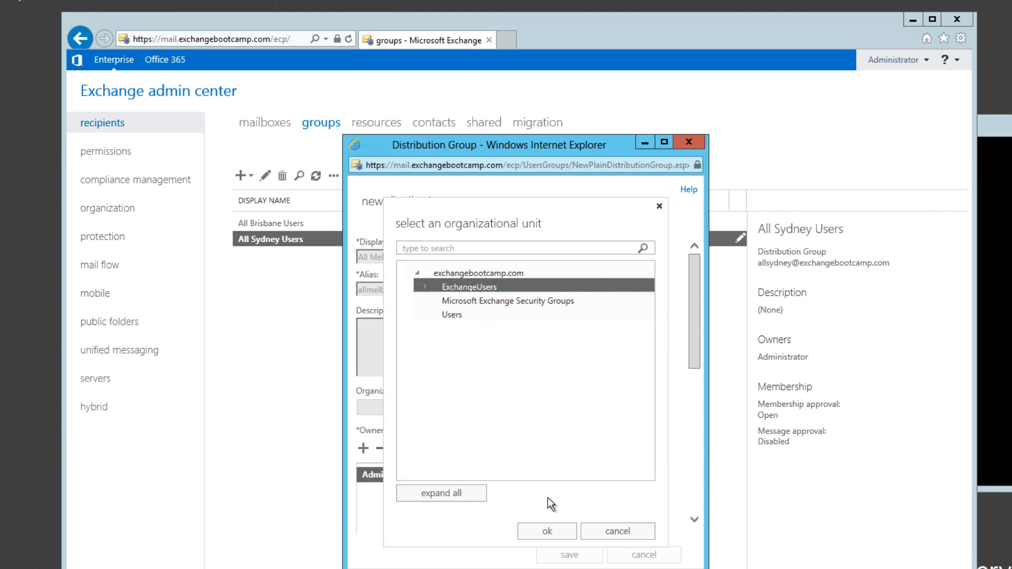
pyautogui.click(546, 533)
pyautogui.click(569, 555)
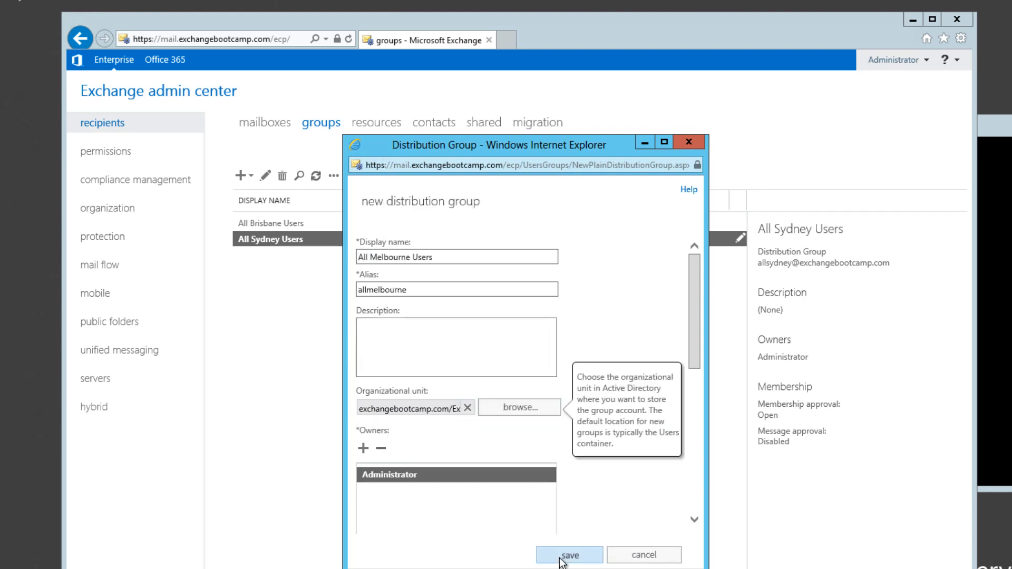
pyautogui.click(273, 276)
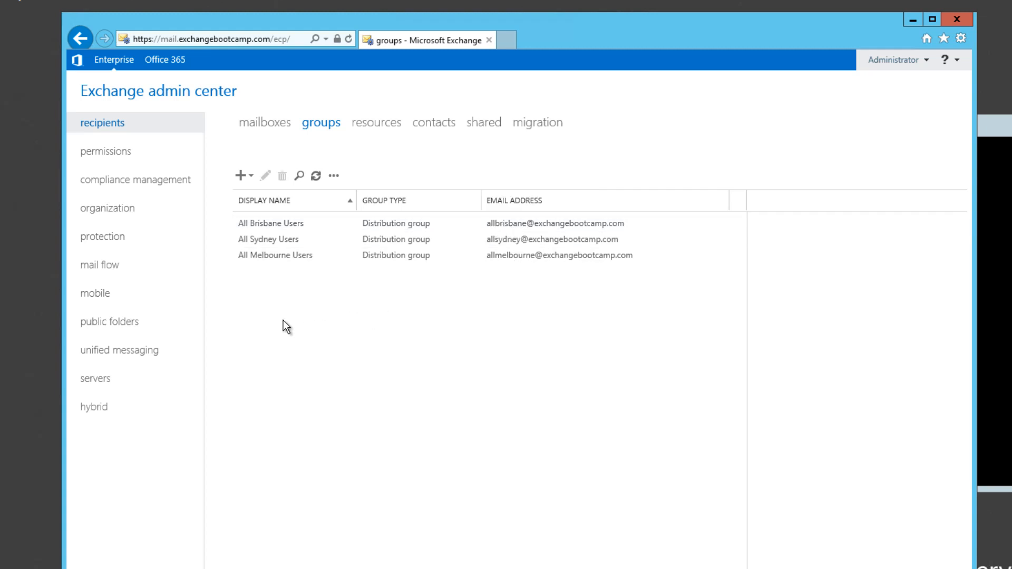
# Step: Start a new distribution group with the display name All Users and the alias allusers
pyautogui.click(240, 179)
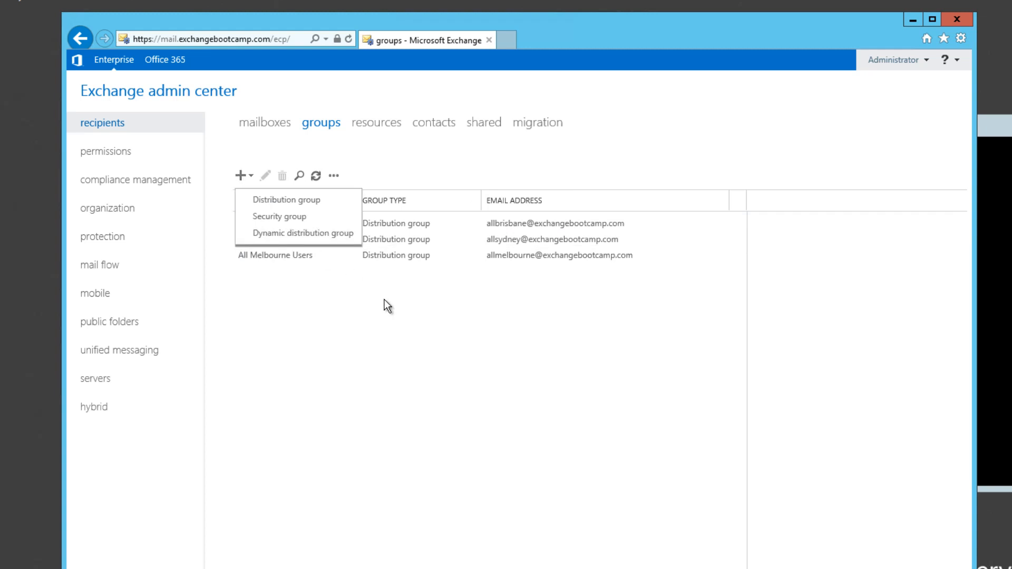
pyautogui.click(297, 202)
pyautogui.write('A')
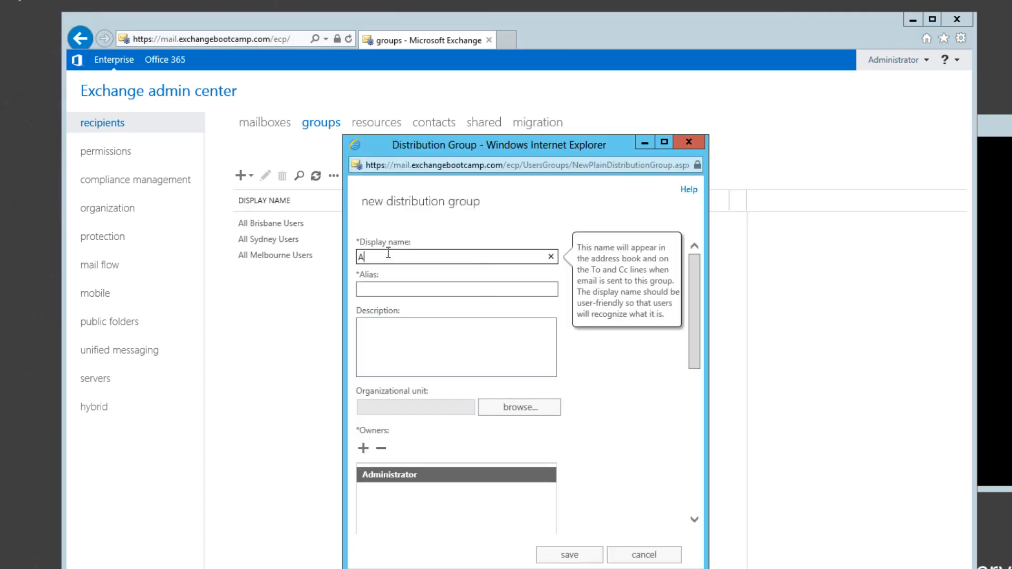
pyautogui.write('ll Users')
pyautogui.press('Tab')
pyautogui.write('a')
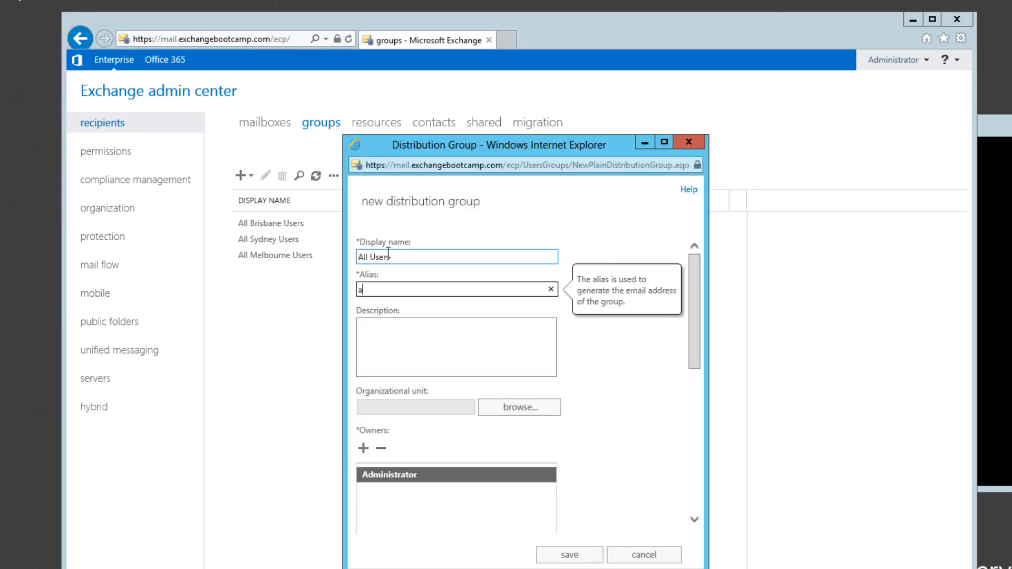
pyautogui.write('llusers')
# Step: Set the All Users group's organizational unit to ExchangeUsers and save the group
pyautogui.click(525, 409)
pyautogui.click(472, 288)
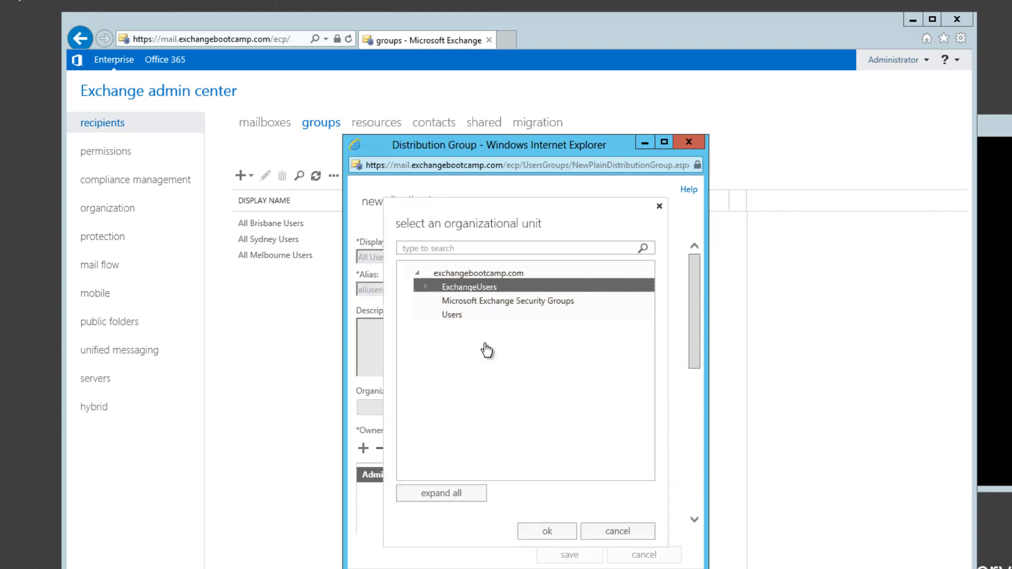
pyautogui.click(536, 529)
pyautogui.click(566, 551)
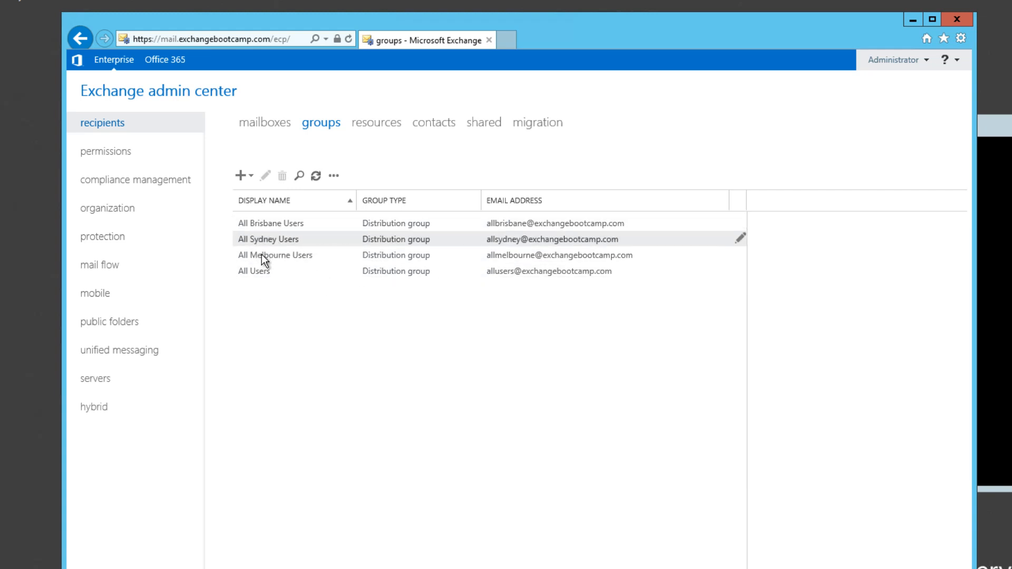
# Step: Add the All Brisbane Users, All Melbourne Users and All Sydney Users groups as members of the All Users group
pyautogui.doubleClick(262, 269)
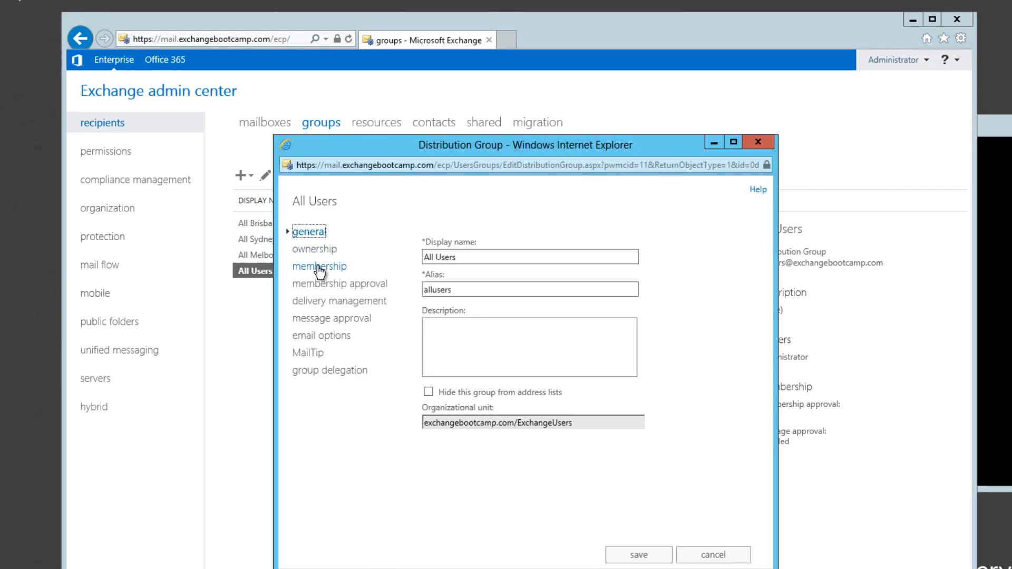
pyautogui.click(322, 266)
pyautogui.click(430, 260)
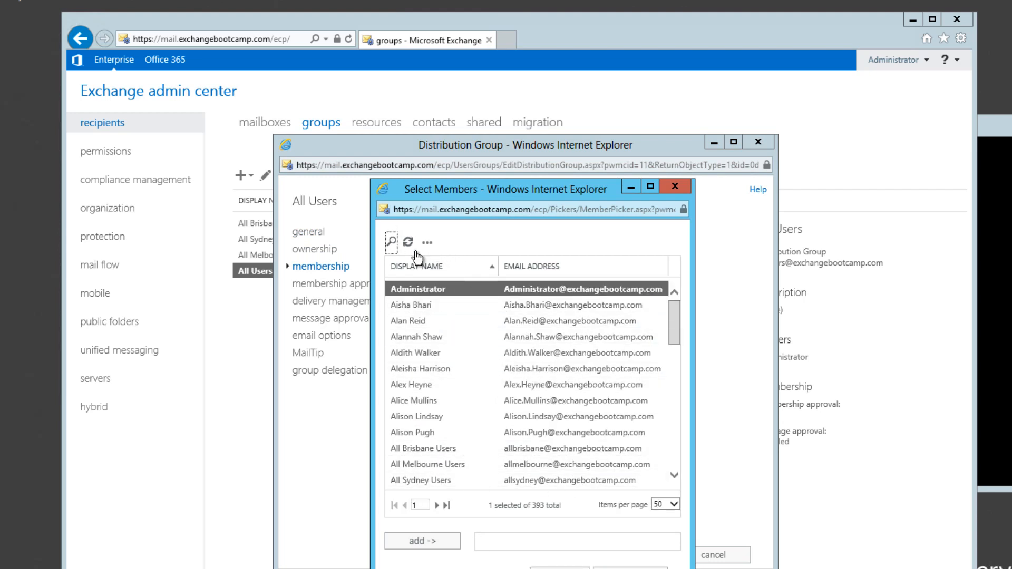
pyautogui.click(392, 242)
pyautogui.write('all')
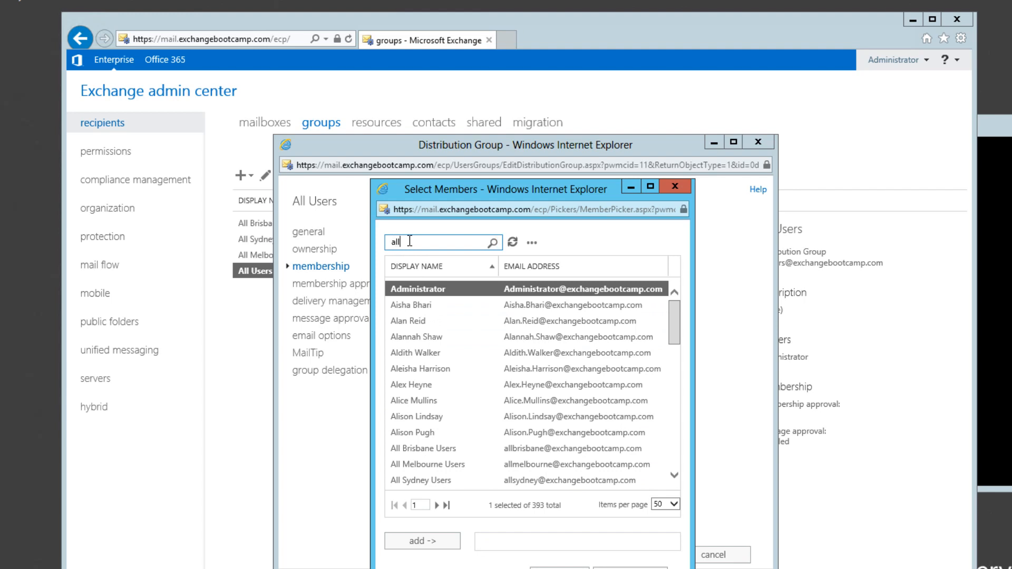
pyautogui.press('Return')
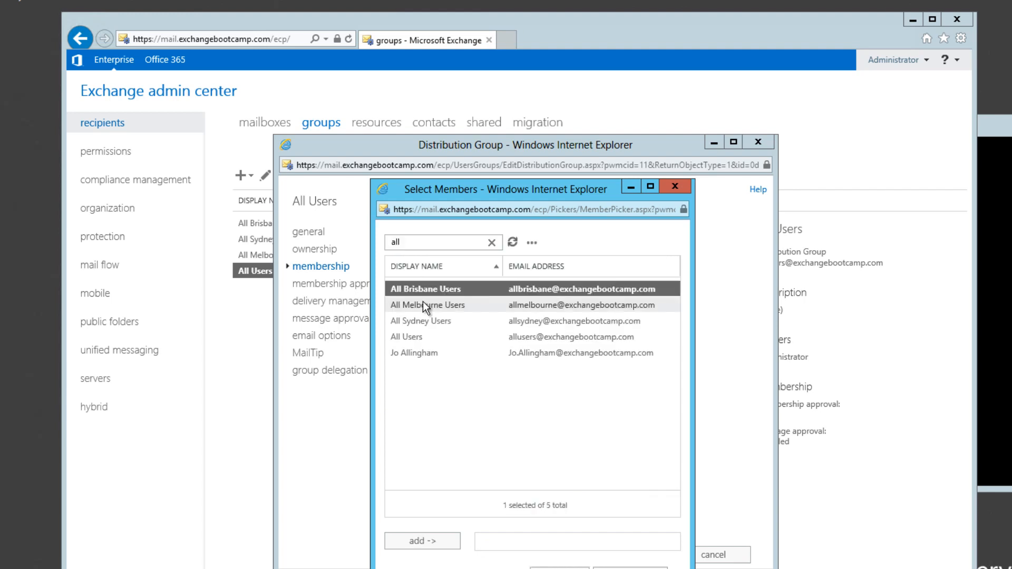
pyautogui.keyDown('shift'); pyautogui.click(430, 319); pyautogui.keyUp('shift')
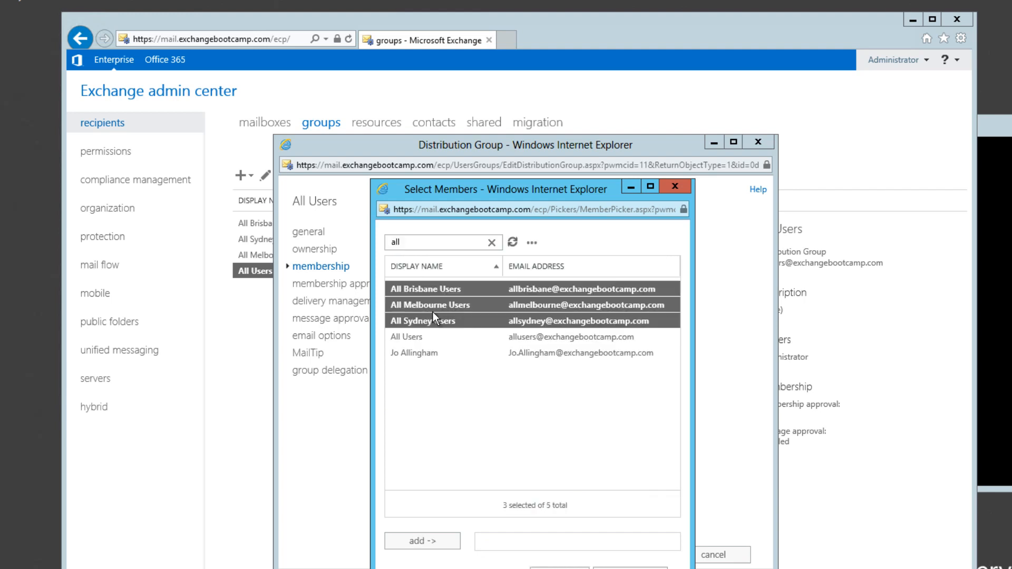
pyautogui.click(432, 539)
pyautogui.click(556, 553)
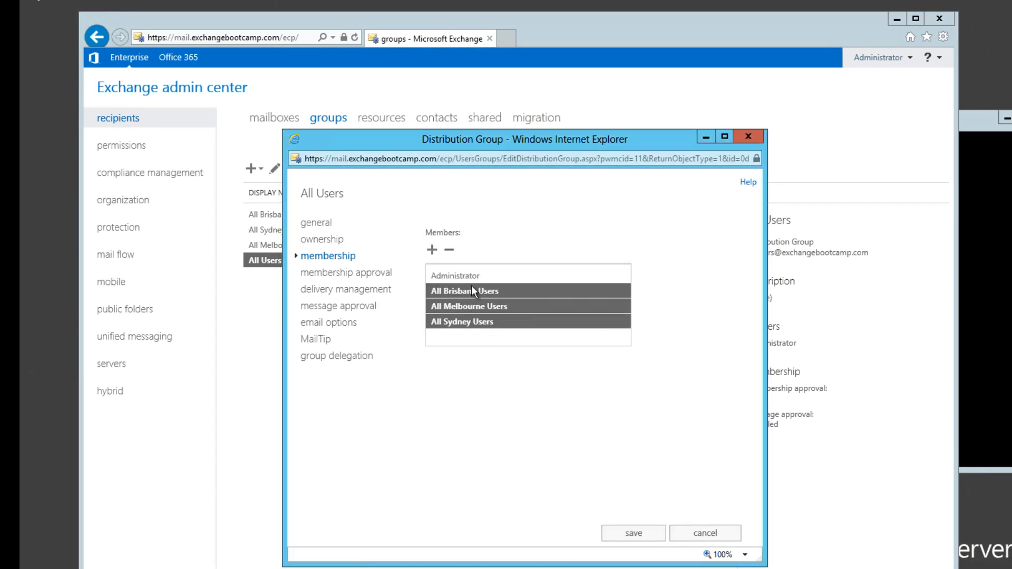
# Step: Remove Administrator from the members of the All Users group and save the group
pyautogui.click(504, 276)
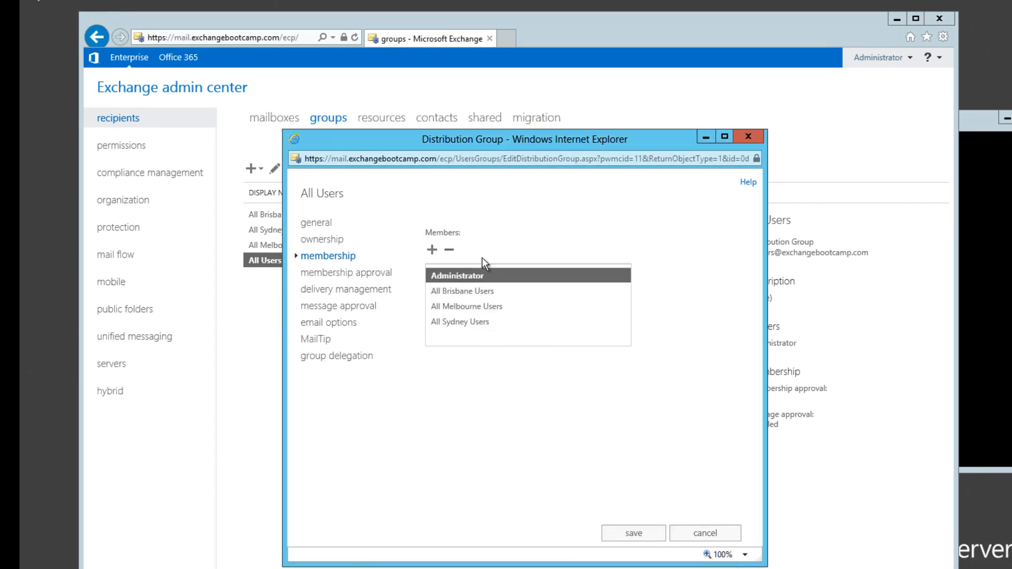
pyautogui.click(446, 253)
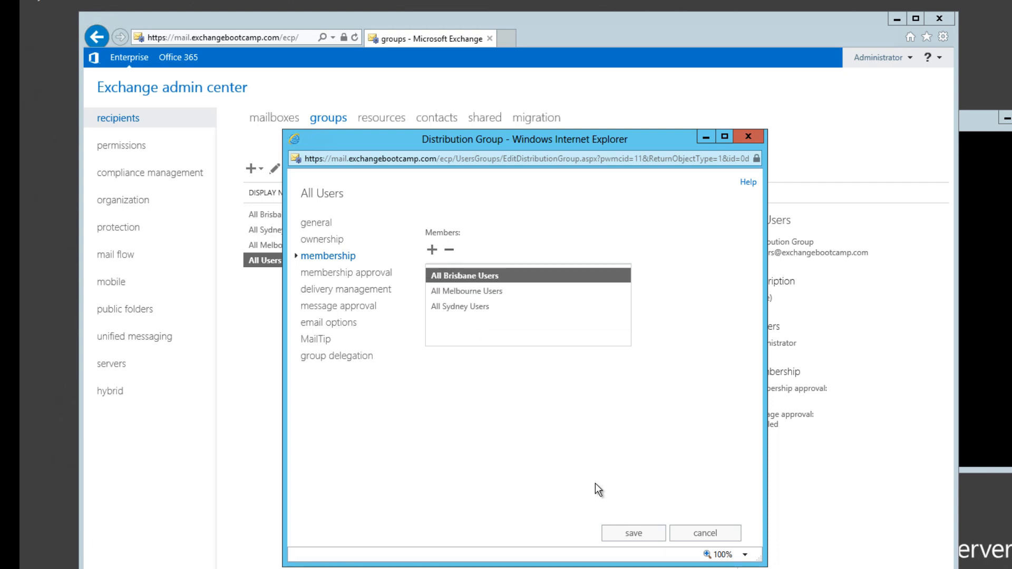
pyautogui.click(633, 533)
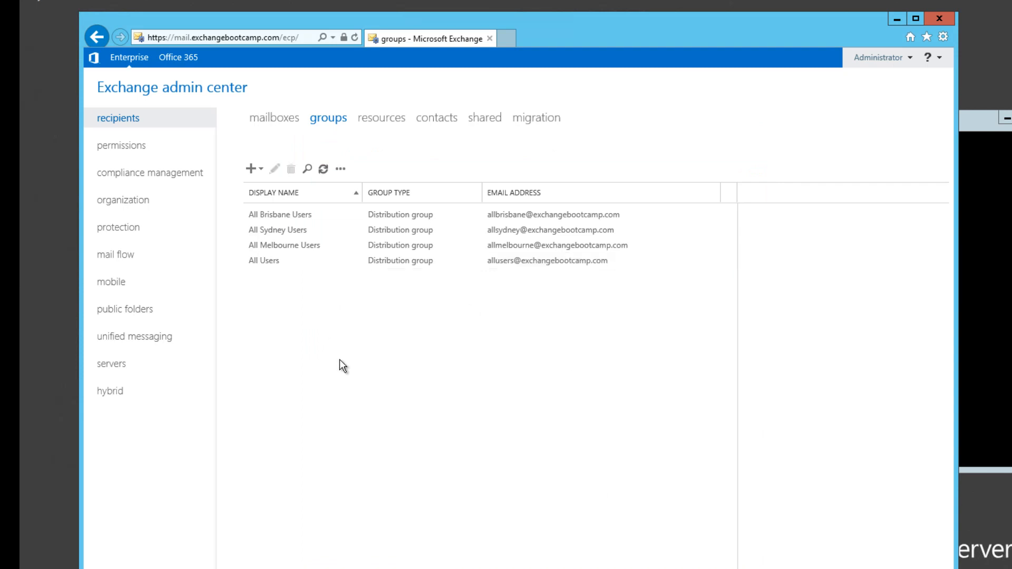
# Step: Review the membership list of the All Users distribution group and close its properties
pyautogui.doubleClick(277, 265)
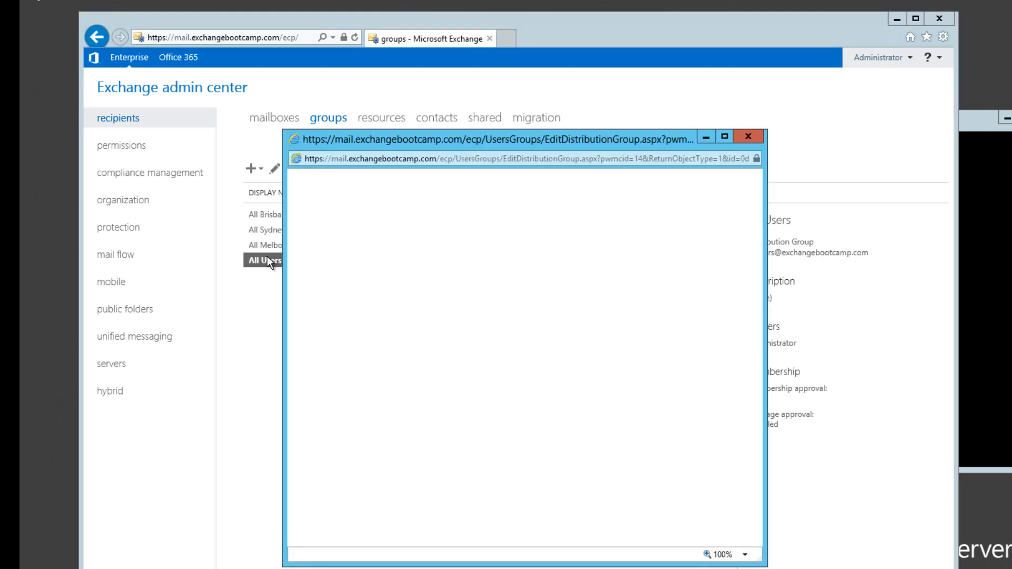
pyautogui.click(328, 256)
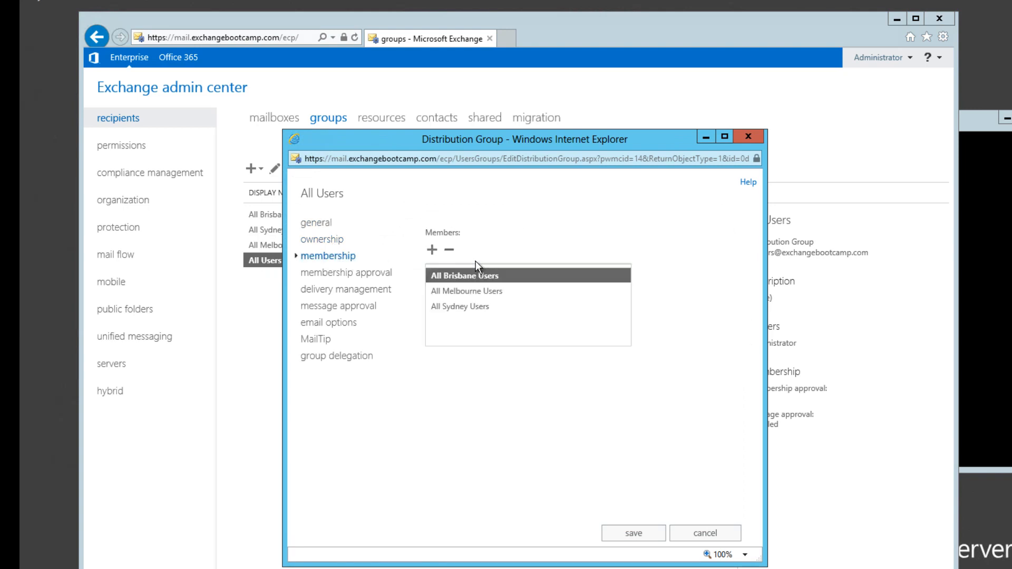
pyautogui.click(635, 534)
# Step: Examine the advanced search filters available when adding members to All Brisbane Users, leaving the group without changes
pyautogui.doubleClick(285, 214)
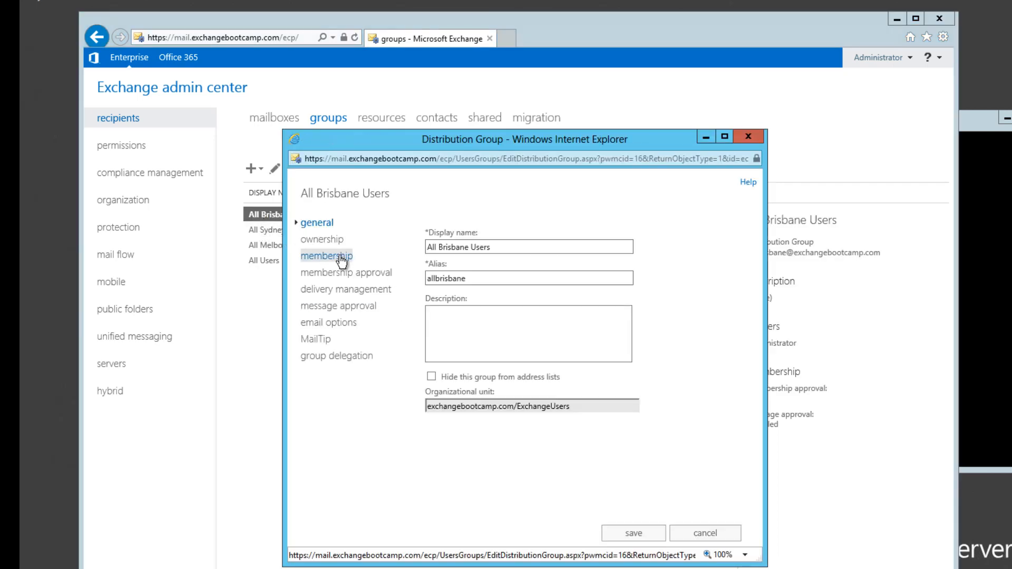
pyautogui.click(342, 258)
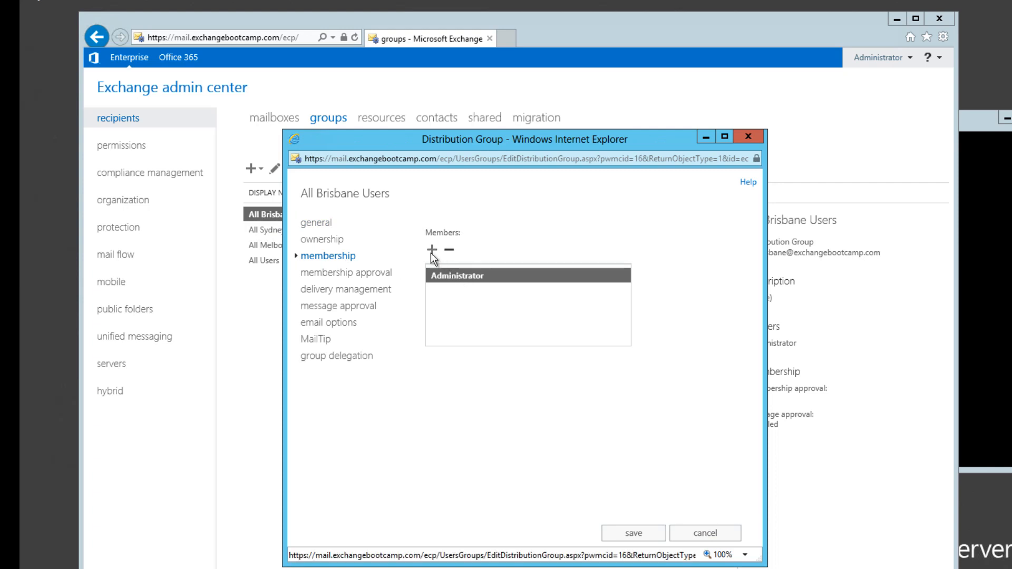
pyautogui.click(400, 233)
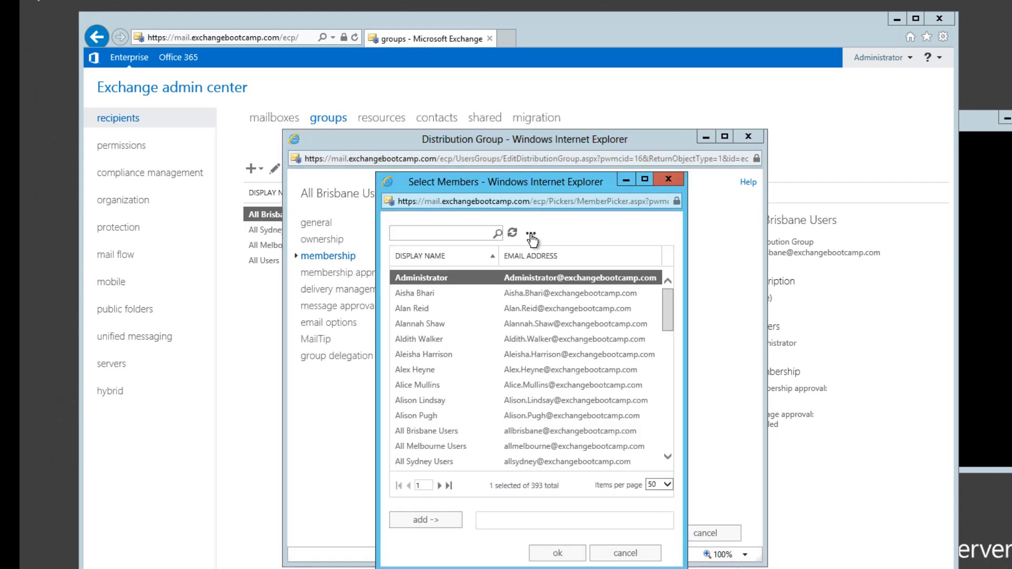
pyautogui.click(531, 237)
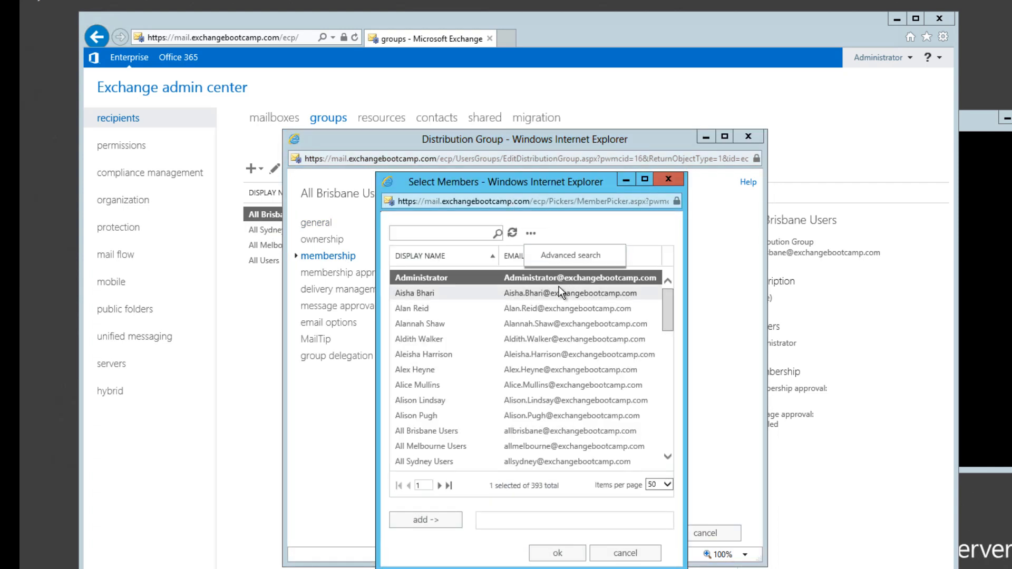
pyautogui.click(572, 257)
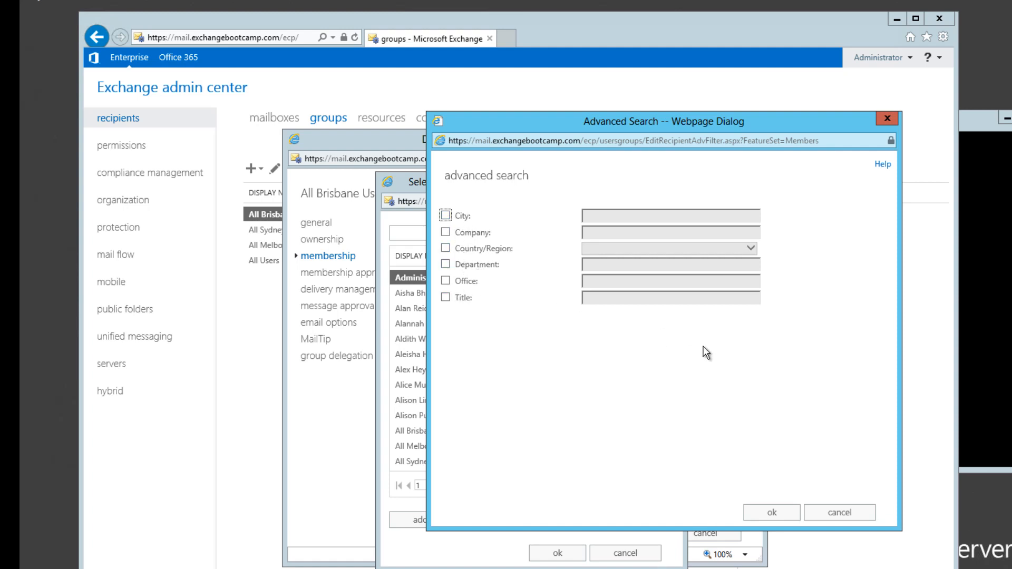
pyautogui.click(840, 512)
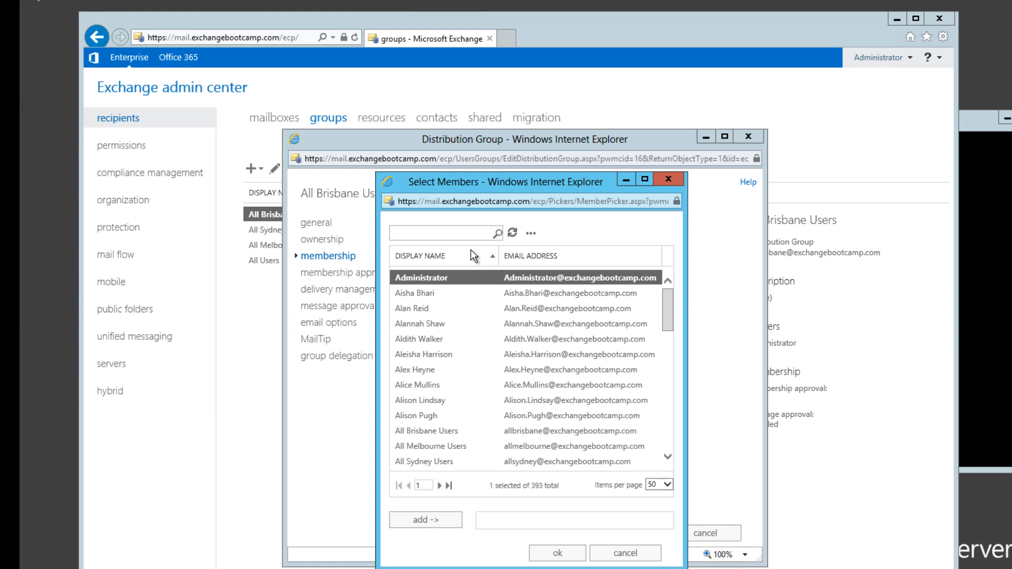
pyautogui.click(625, 555)
pyautogui.click(707, 533)
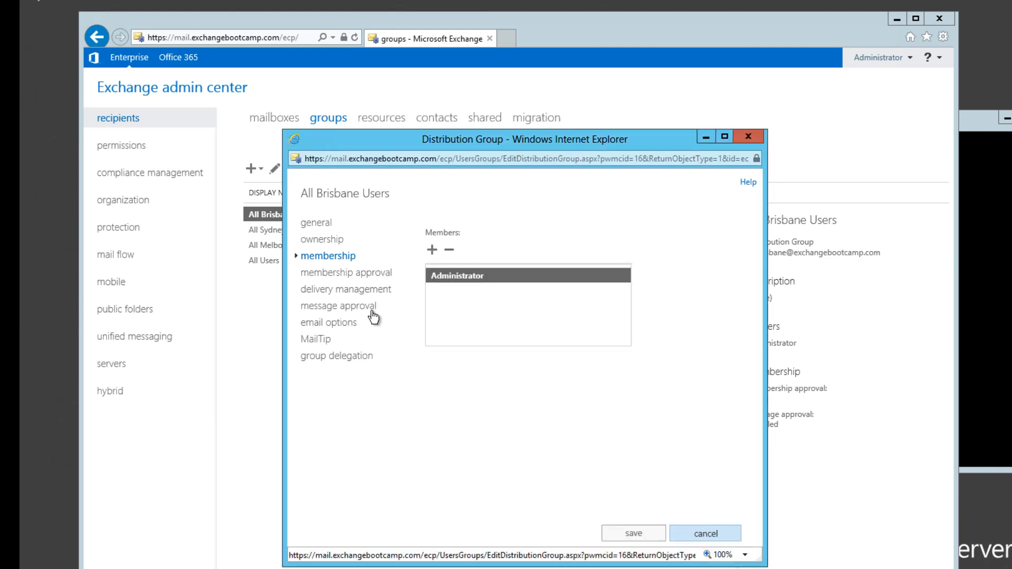
# Step: In the Exchange Management Shell, run Get-Mailbox -OrganizationalUnit Brisbane | Add-DistributionGroupMember "All Brisbane Users"
pyautogui.click(976, 135)
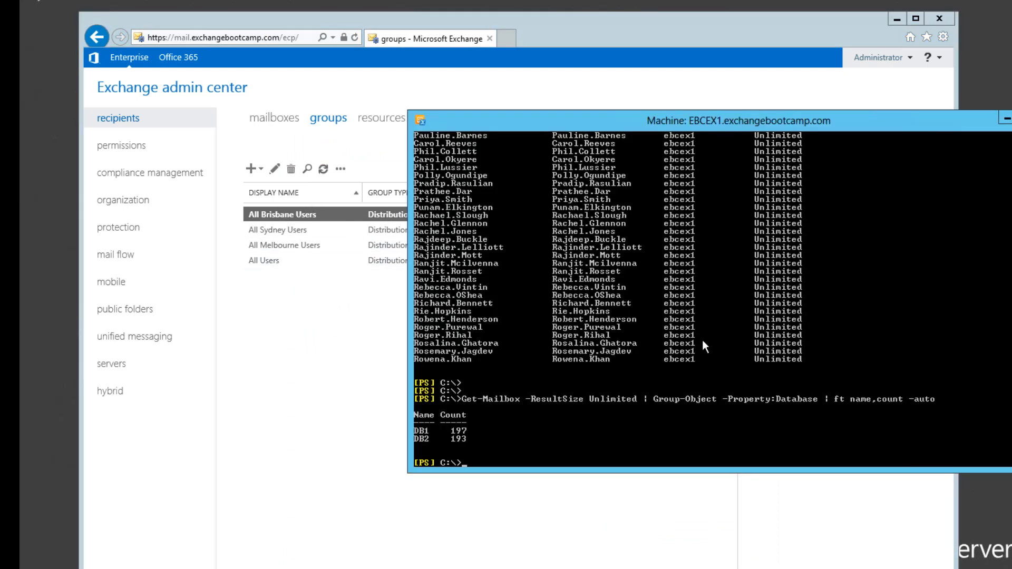
pyautogui.write('get-mailbox')
pyautogui.press('Tab')
pyautogui.write('-or')
pyautogui.press('Tab')
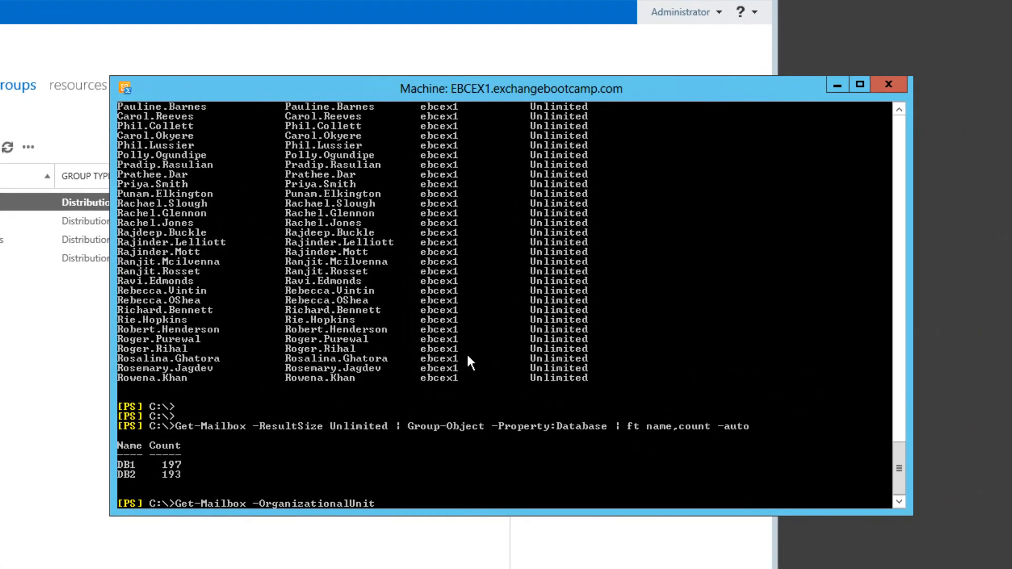
pyautogui.write('Brisbane | add-distr')
pyautogui.press('Tab')
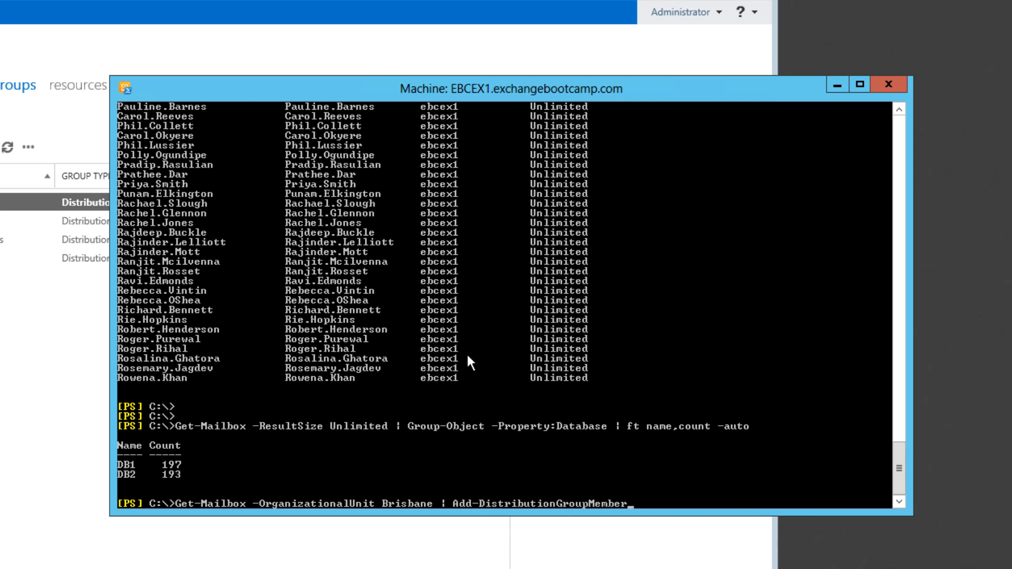
pyautogui.write('"All Brisban')
pyautogui.write('e Users')
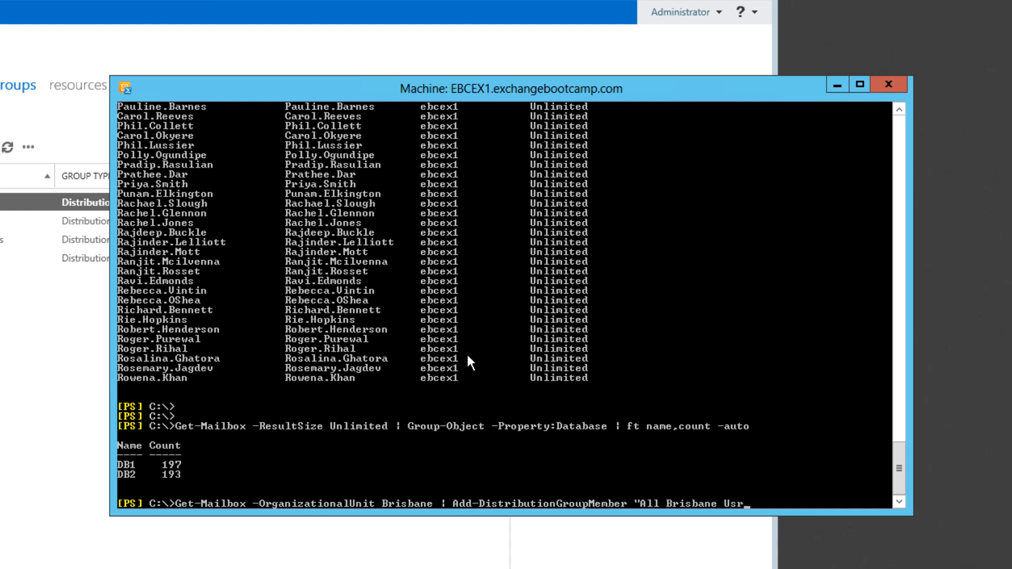
pyautogui.press('Return')
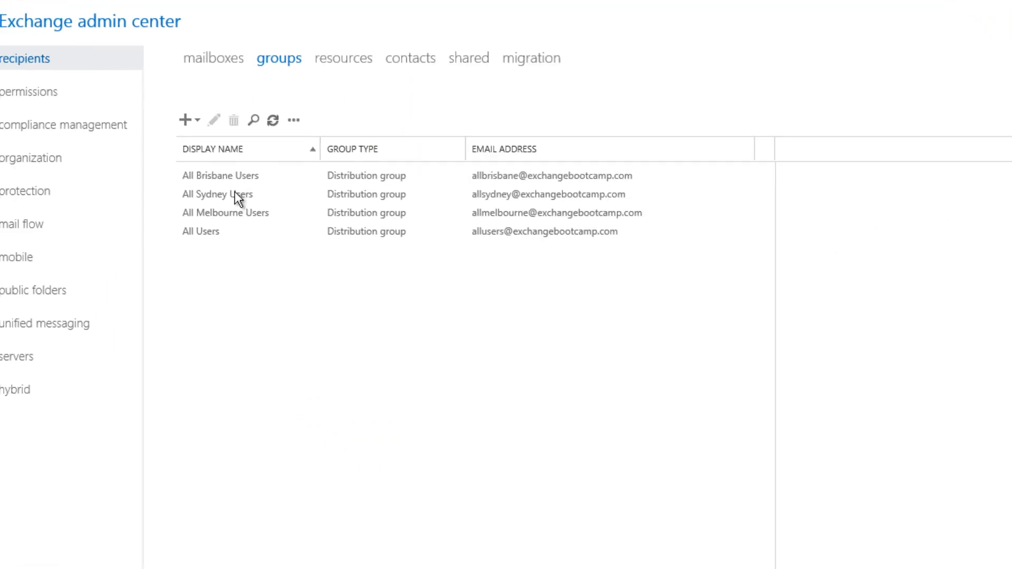
# Step: Check the member list of the All Brisbane Users group in the Exchange admin center and close the group
pyautogui.doubleClick(227, 176)
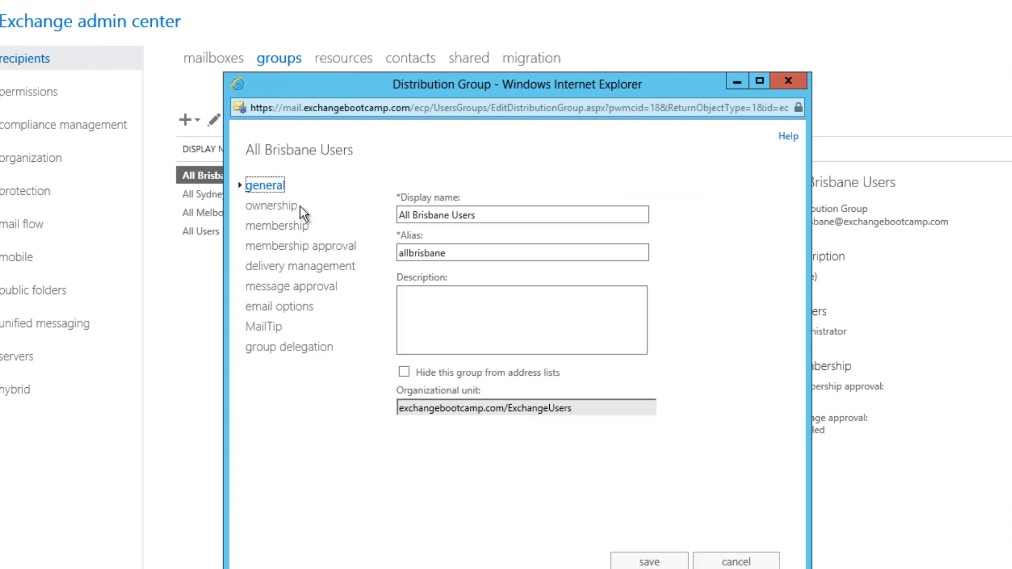
pyautogui.click(277, 226)
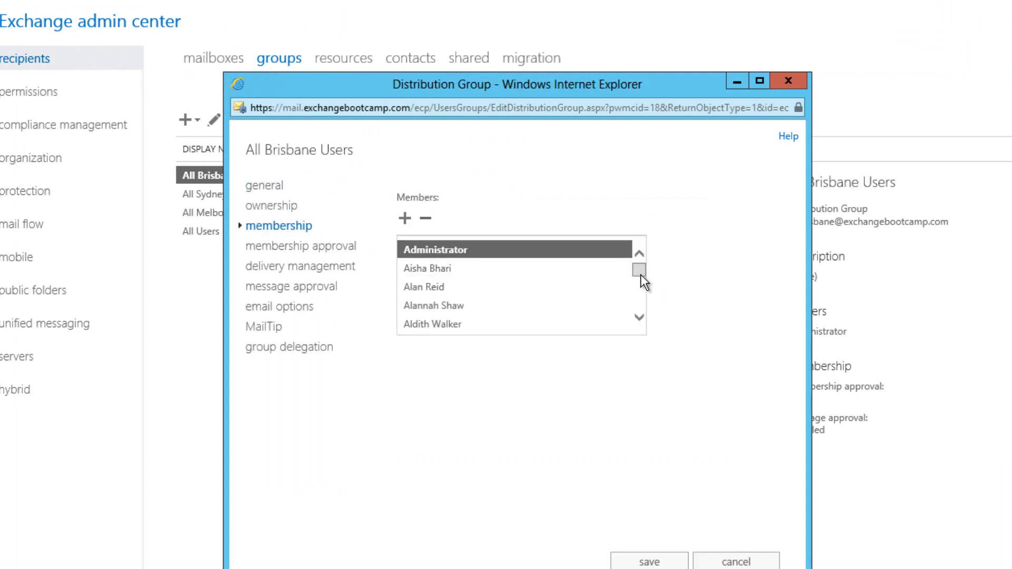
pyautogui.moveTo(640, 274)
pyautogui.mouseDown()
pyautogui.moveTo(641, 307)
pyautogui.moveTo(641, 267)
pyautogui.mouseUp()
pyautogui.click(730, 560)
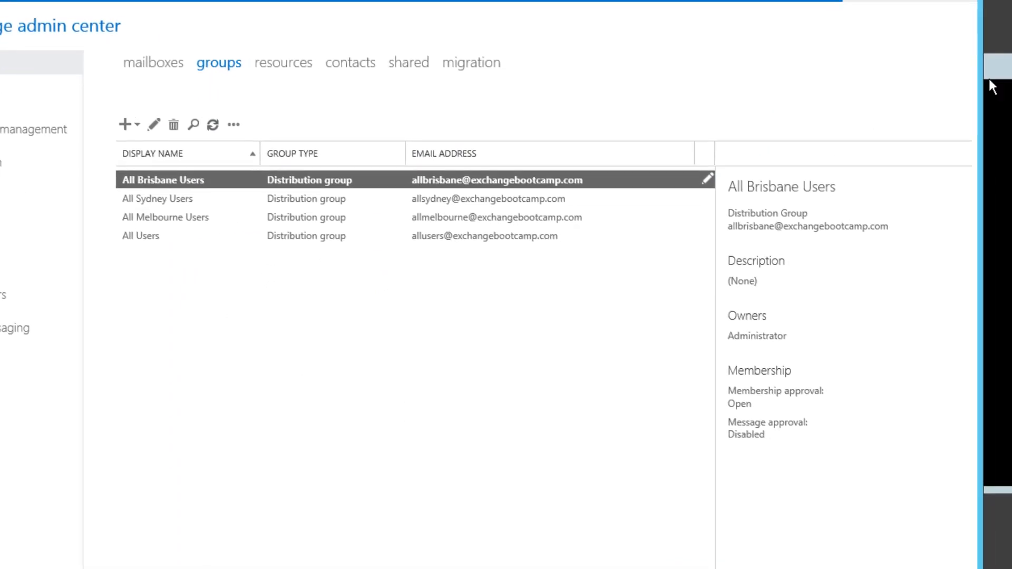
# Step: Back in the Exchange Management Shell, recall the previous command and change its organizational unit to Sydney
pyautogui.click(991, 78)
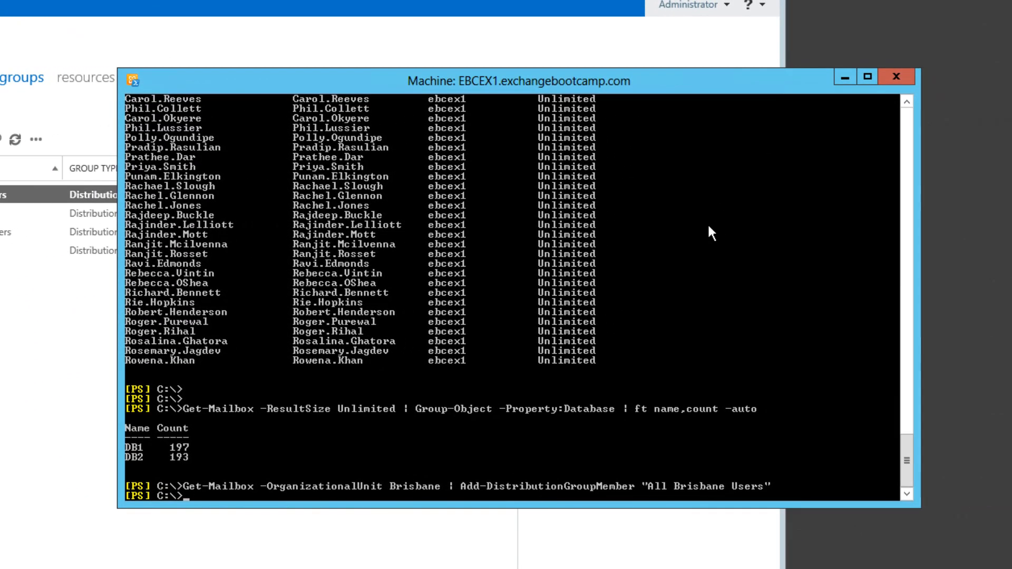
pyautogui.press('Up')
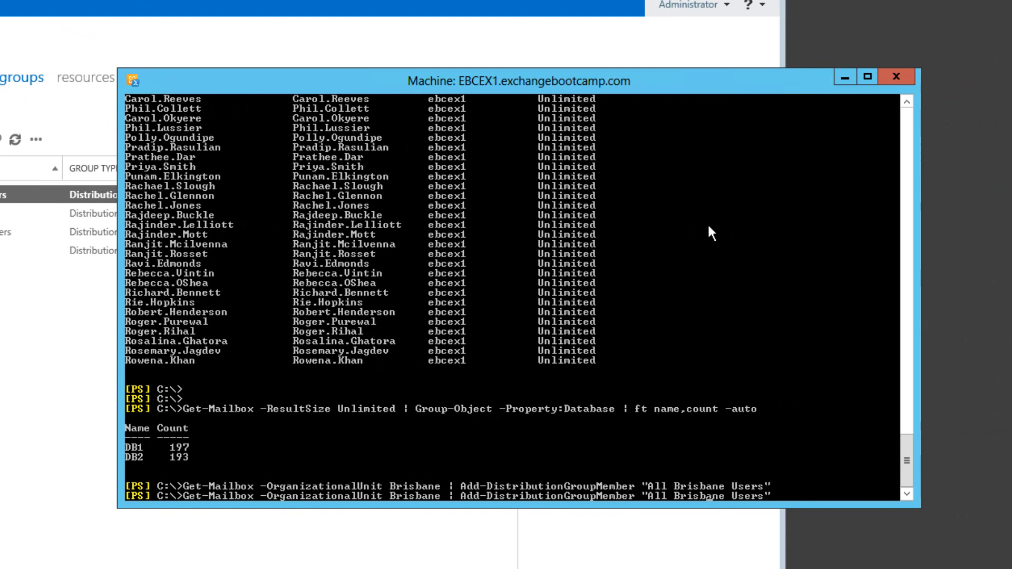
pyautogui.press('Left')
pyautogui.press('Left')
pyautogui.press('Left')
pyautogui.write('Sydney')
pyautogui.press('Delete')
pyautogui.press('Delete')
pyautogui.press('Delete')
pyautogui.press('Delete')
pyautogui.press('Delete')
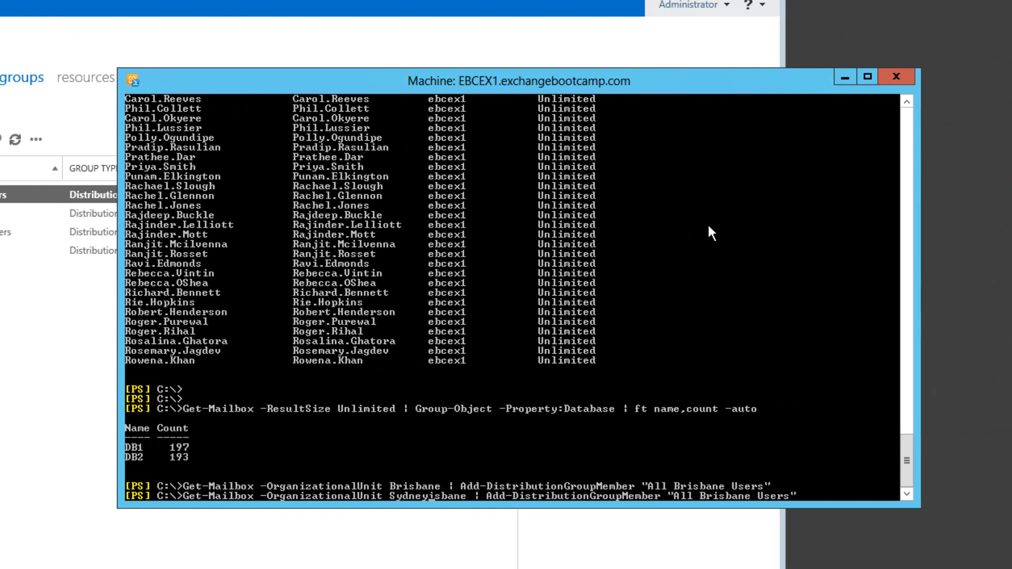
pyautogui.press('Delete')
pyautogui.press('Delete')
pyautogui.press('Delete')
# Step: Change the command's target group to "All Sydney Users" and run it
pyautogui.press('End')
pyautogui.press('Left')
pyautogui.press('Left')
pyautogui.press('Left')
pyautogui.press('Left')
pyautogui.press('Left')
pyautogui.press('Left')
pyautogui.press('Left')
pyautogui.press('Left')
pyautogui.press('Left')
pyautogui.press('Left')
pyautogui.press('Left')
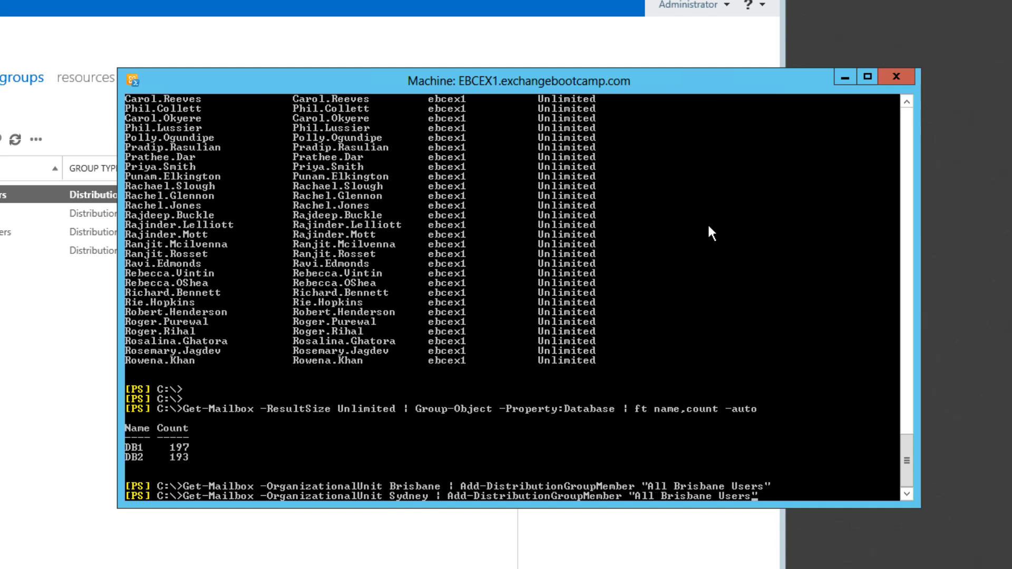
pyautogui.press('Delete')
pyautogui.press('Delete')
pyautogui.press('Delete')
pyautogui.press('Delete')
pyautogui.press('Delete')
pyautogui.press('Delete')
pyautogui.press('Delete')
pyautogui.press('Delete')
pyautogui.write('Sydney')
pyautogui.press('Return')
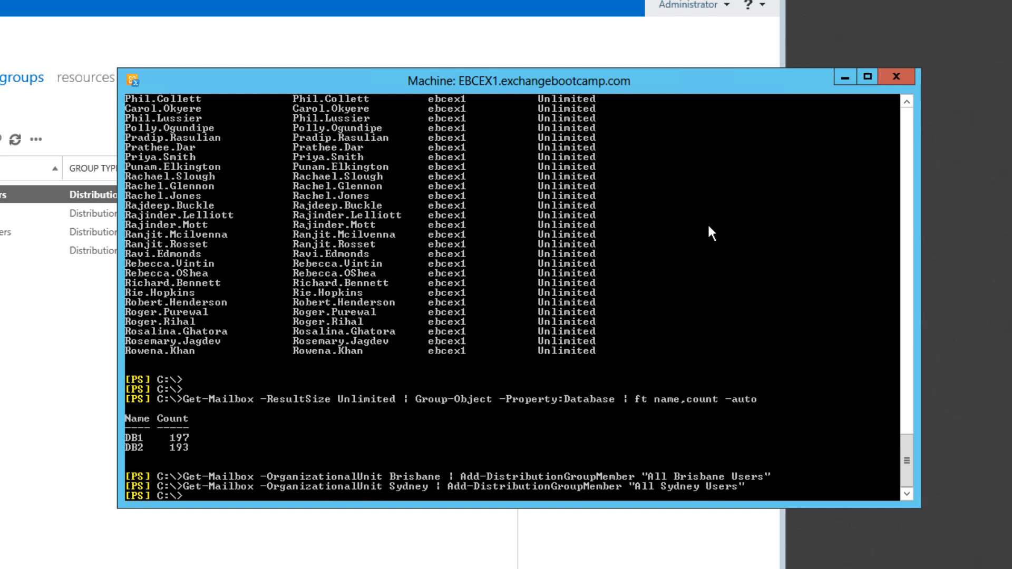
# Step: Recall the Sydney command and change its organizational unit to Melbourne
pyautogui.press('Up')
pyautogui.press('Right')
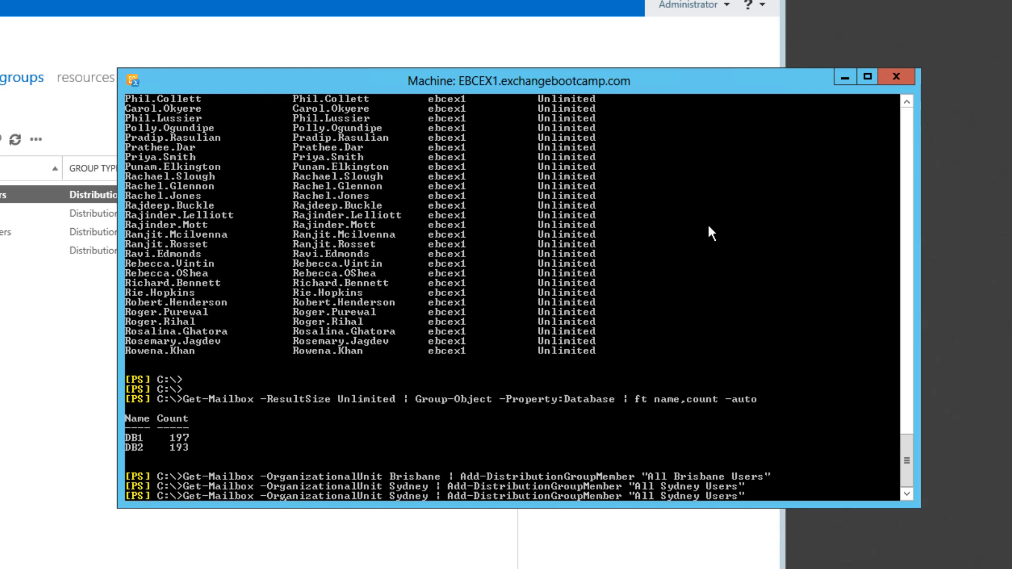
pyautogui.write('Melbourne')
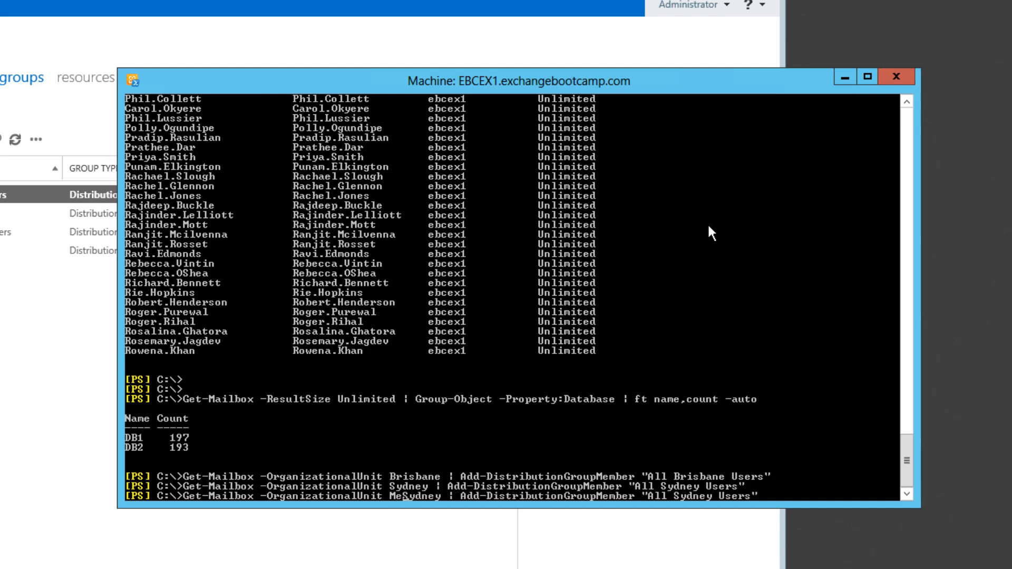
pyautogui.press('Delete')
pyautogui.press('Delete')
pyautogui.press('Delete')
pyautogui.press('Delete')
pyautogui.press('Delete')
pyautogui.press('Delete')
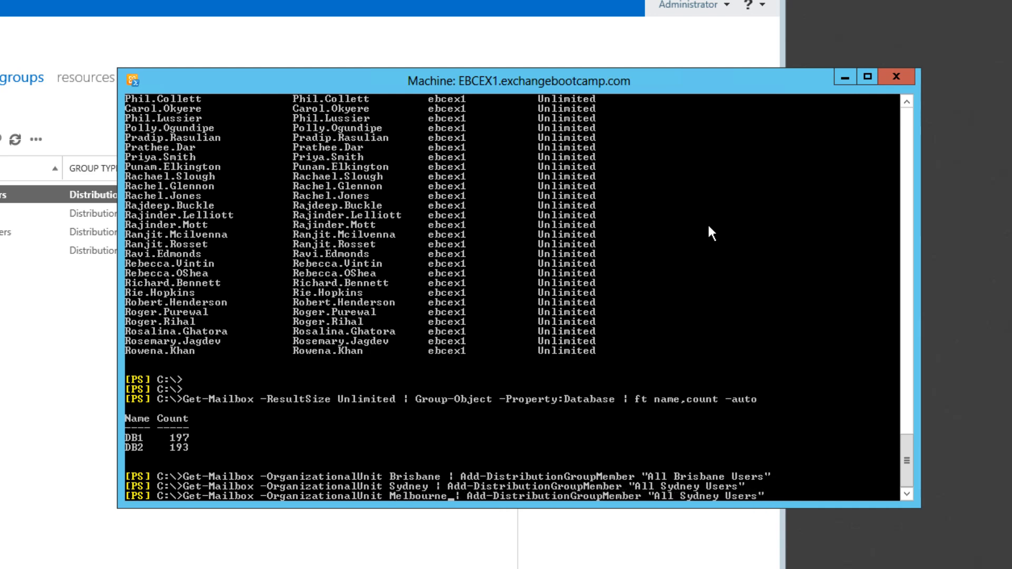
# Step: Change the command's target group to "All Melbourne Users" and run it
pyautogui.press('Left')
pyautogui.write('Melbourne')
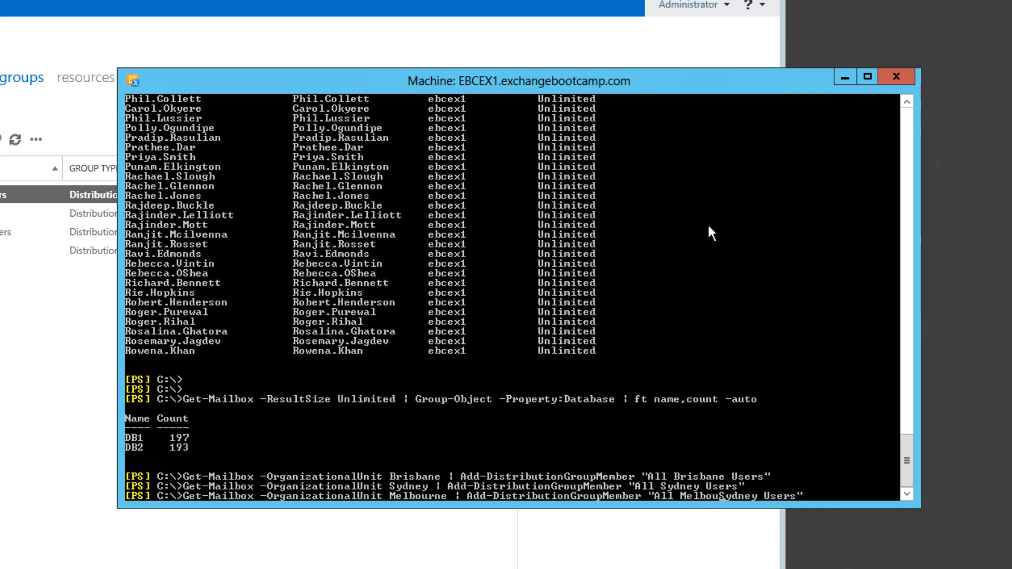
pyautogui.press('Delete')
pyautogui.press('Delete')
pyautogui.press('Delete')
pyautogui.press('Delete')
pyautogui.press('Delete')
pyautogui.press('Delete')
pyautogui.press('Return')
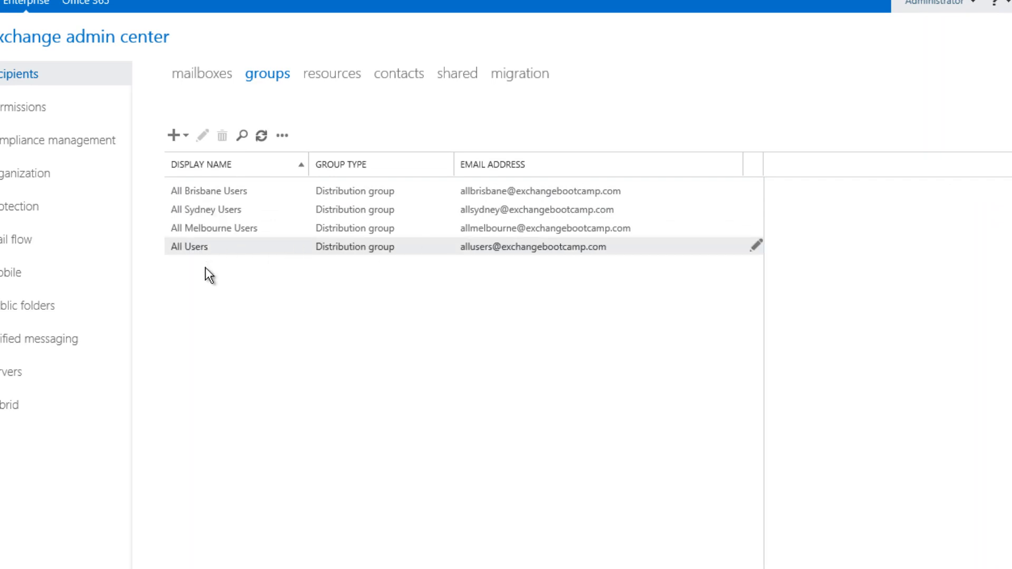
# Step: Switch from the Exchange admin center back to the Exchange Management Shell
pyautogui.hotkey('alt', 'Tab')
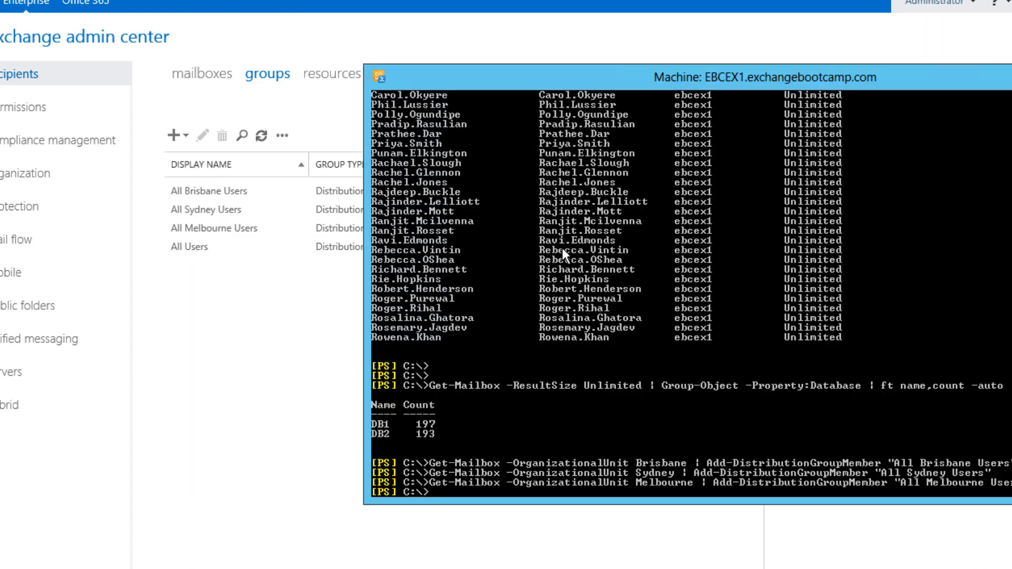